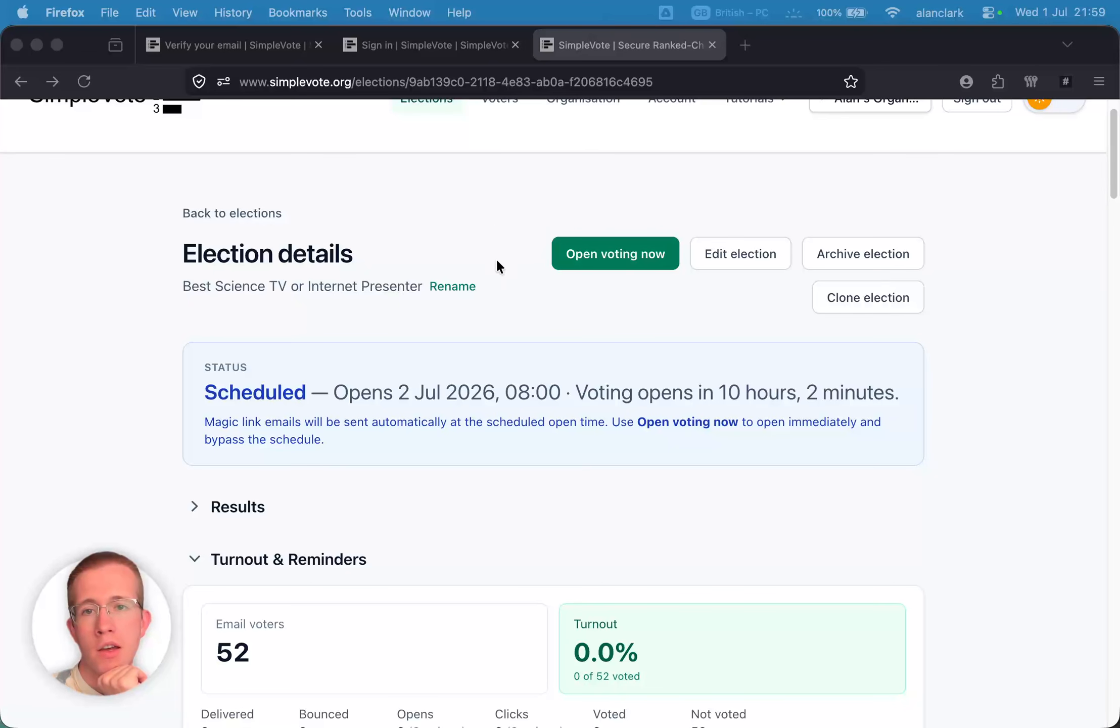
- Toggle 'Allow candidate photos' off and back on, and enable YouTube URLs for candidate videos
scroll(461, 296, down, 10)
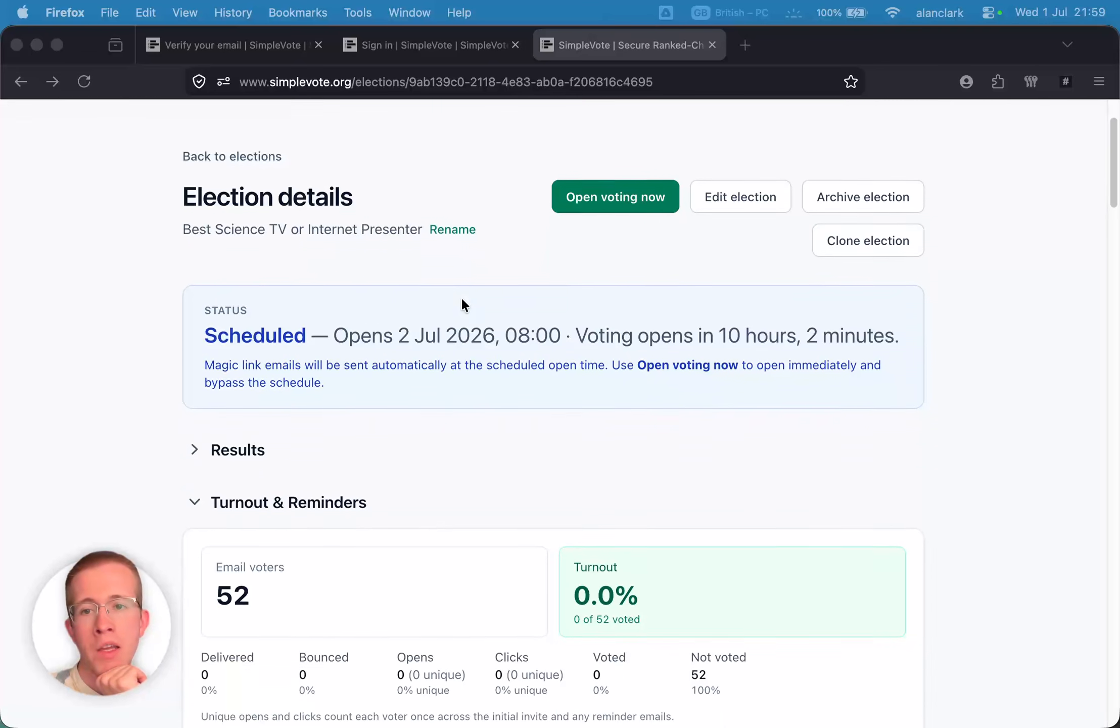
scroll(461, 301, down, 5)
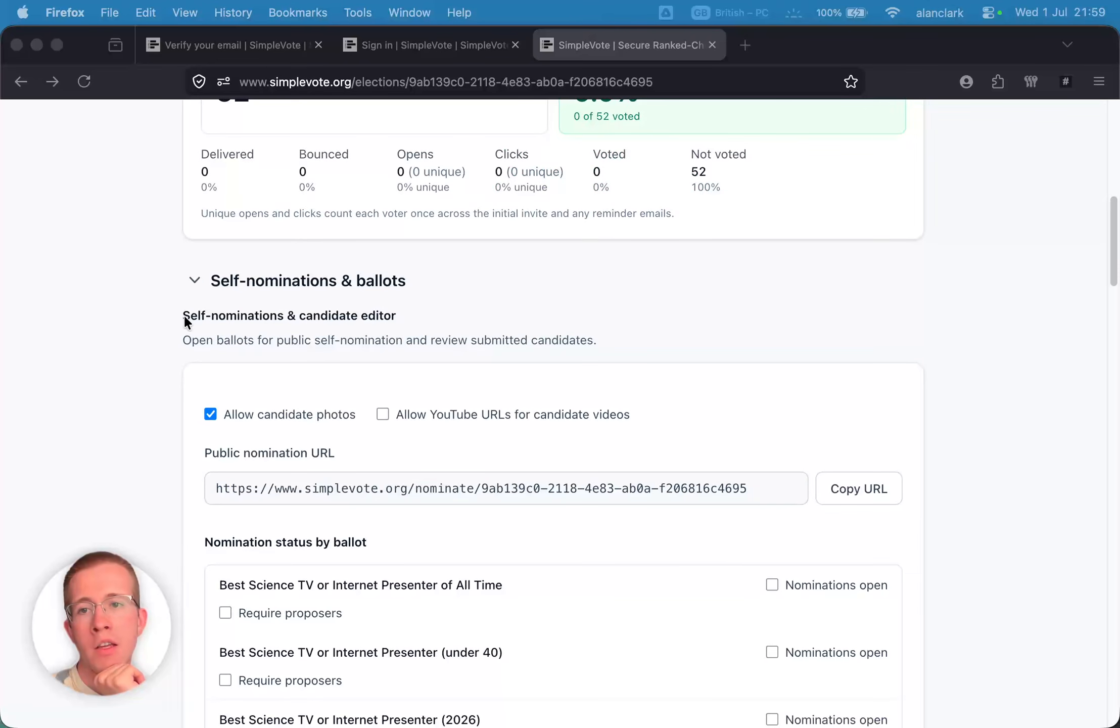
scroll(410, 309, down, 2)
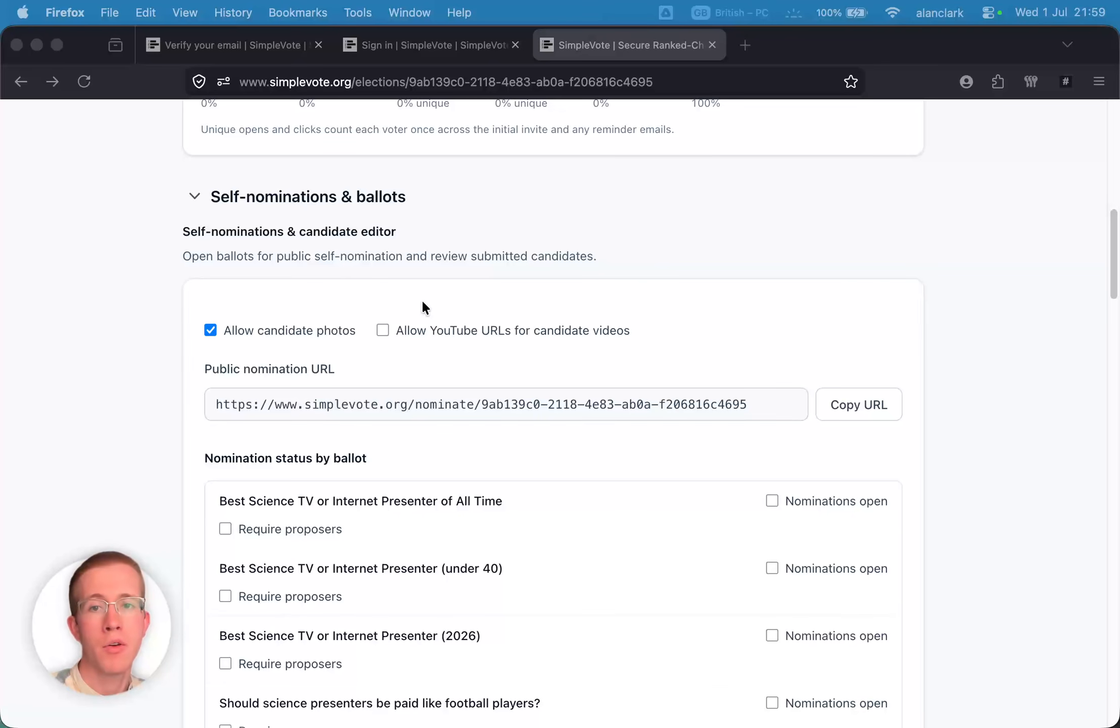
scroll(425, 296, down, 3)
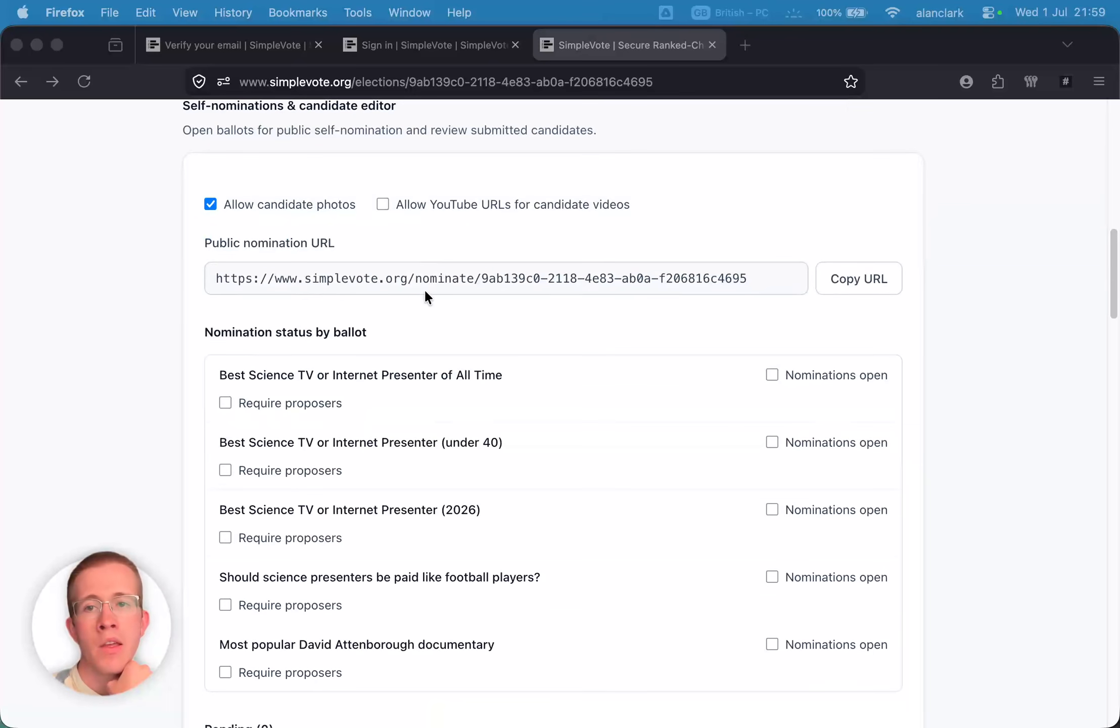
click(210, 205)
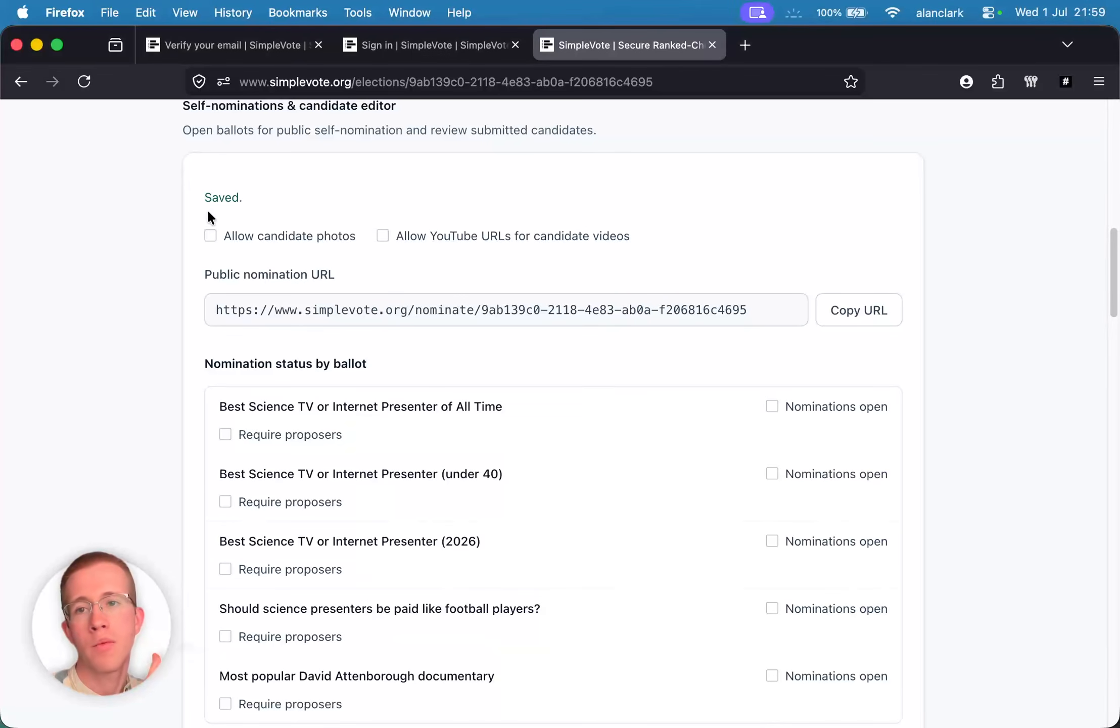
click(210, 236)
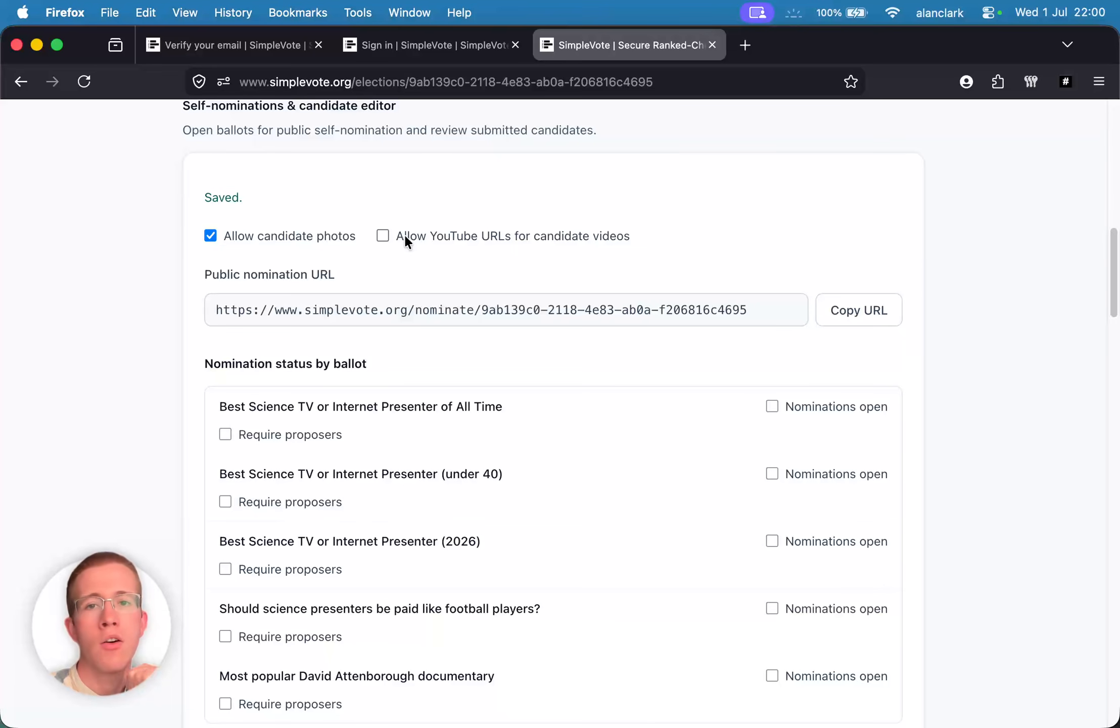
click(383, 235)
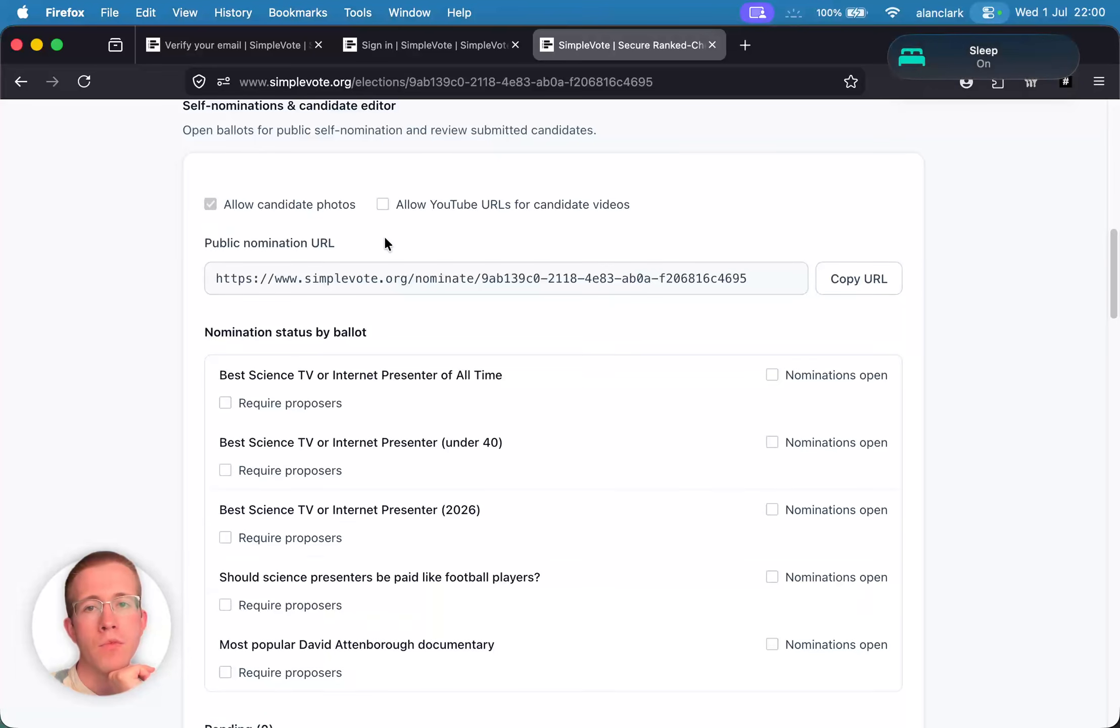
scroll(385, 241, down, 3)
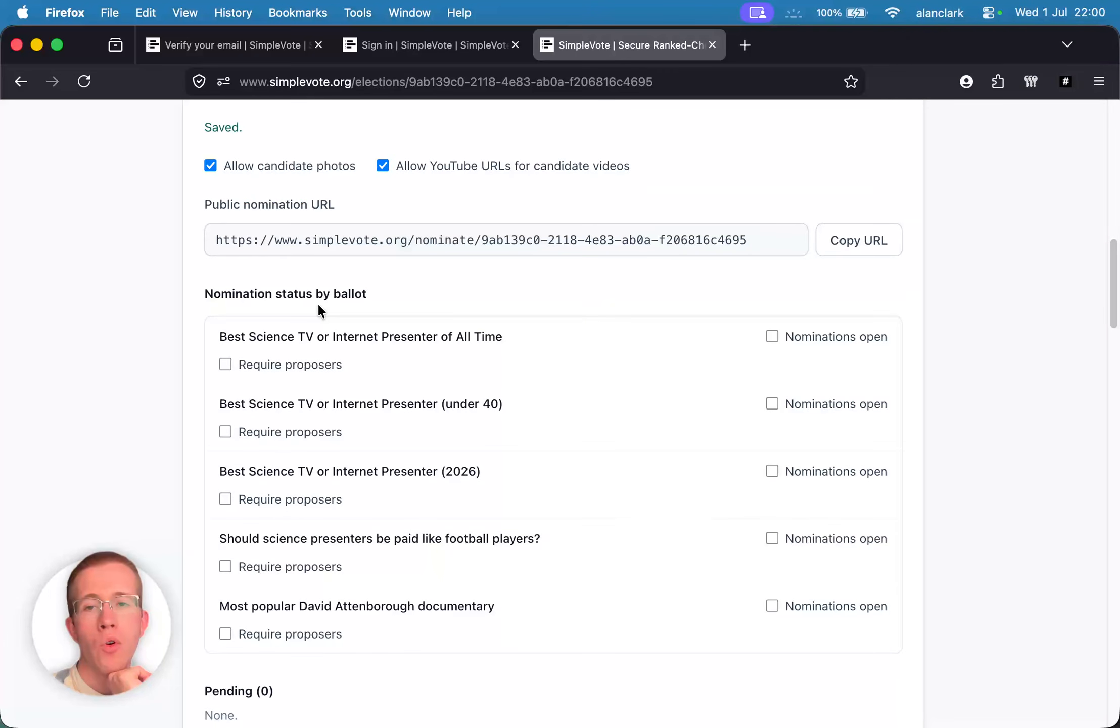
- Open nominations on the All Time, under 40, 2026 and Attenborough documentary ballots
click(772, 336)
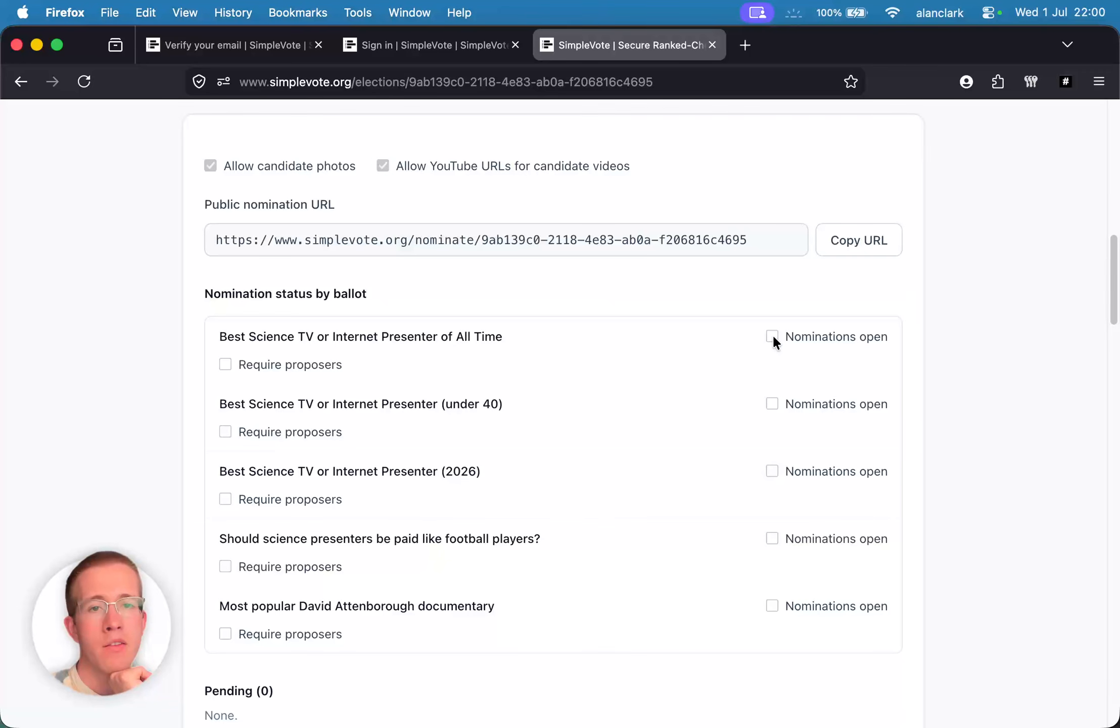
click(772, 404)
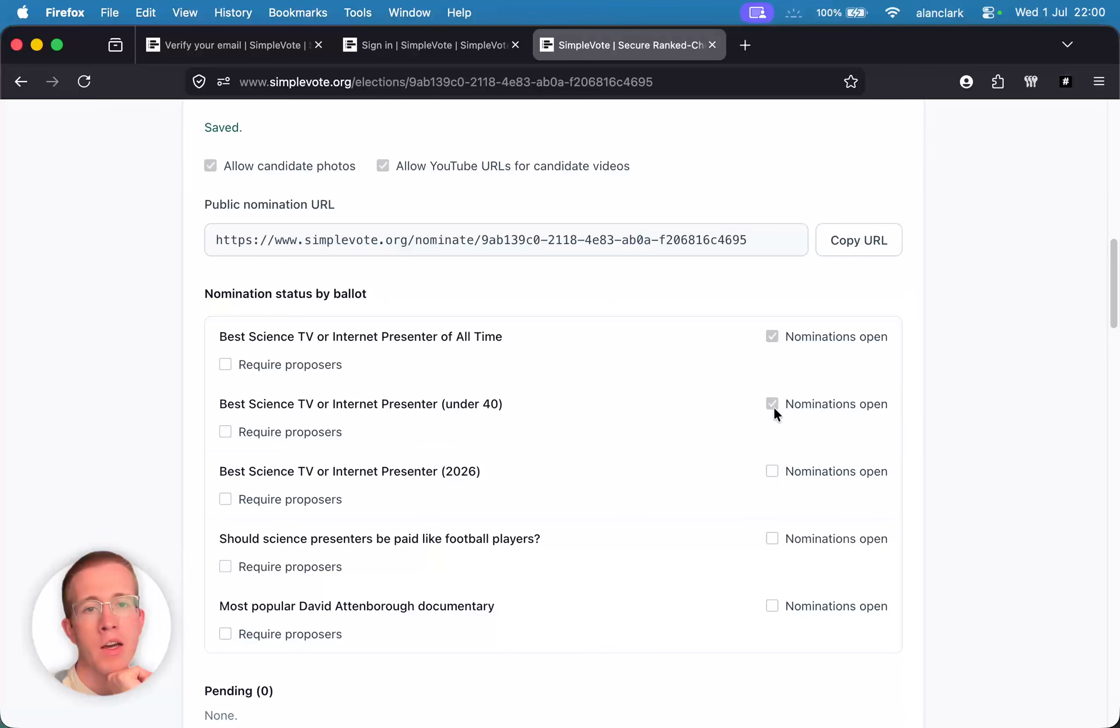
click(773, 468)
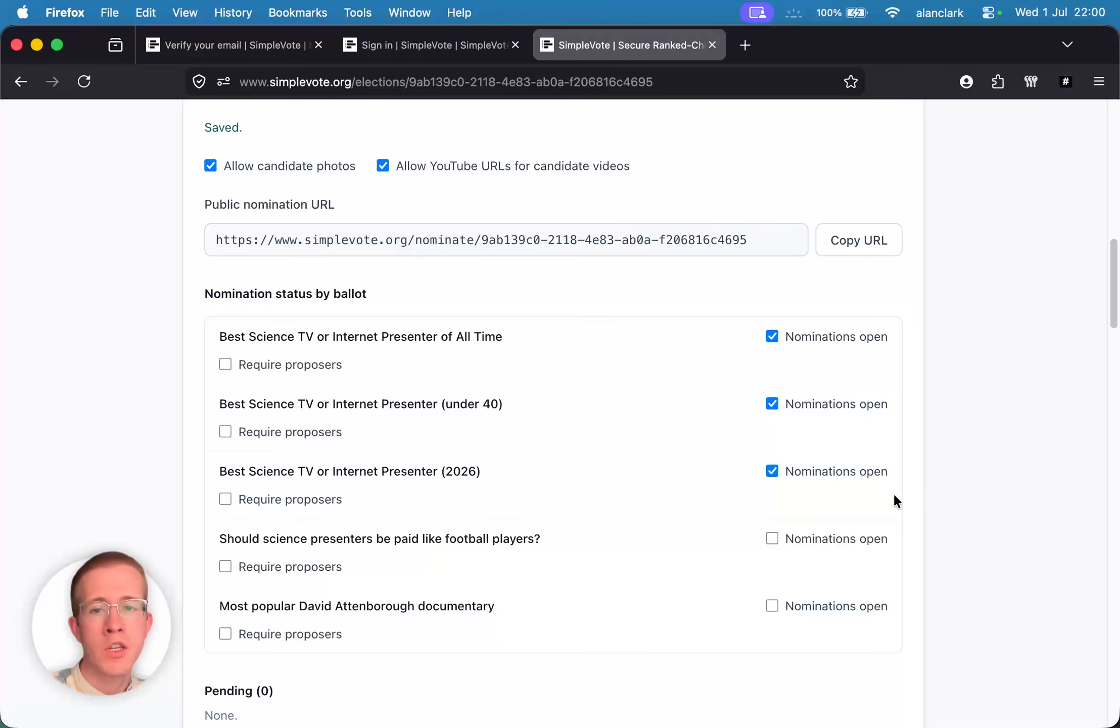
click(773, 605)
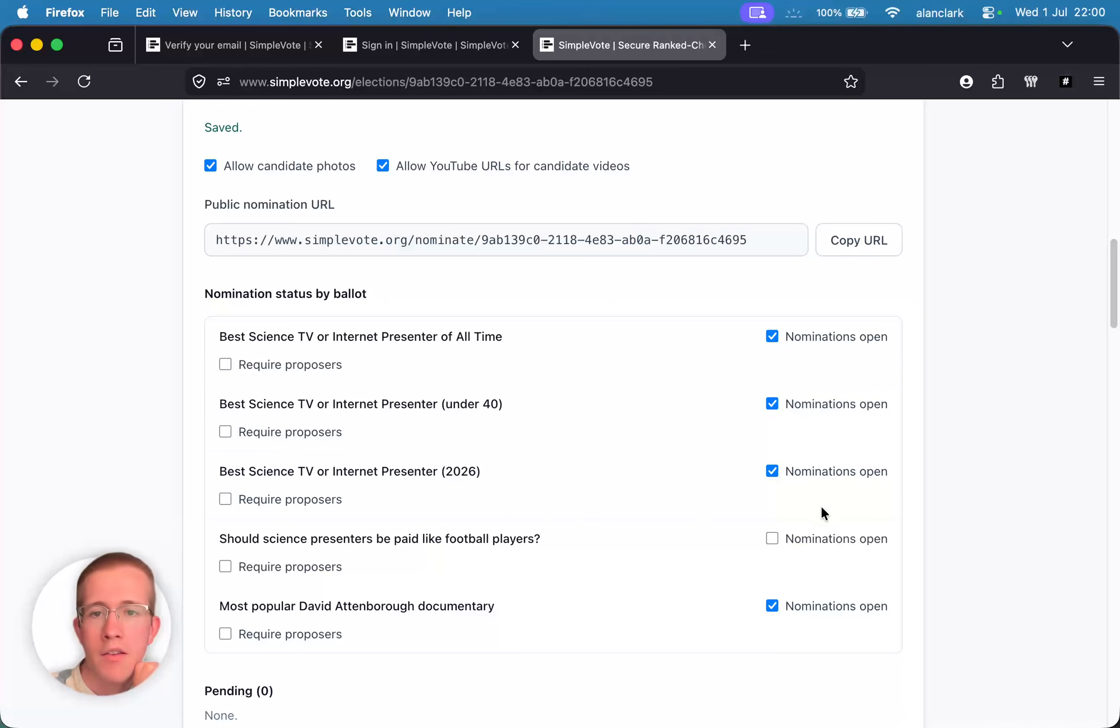
- Require proposers with email addresses for the All Time ballot and copy the nomination URL
click(225, 365)
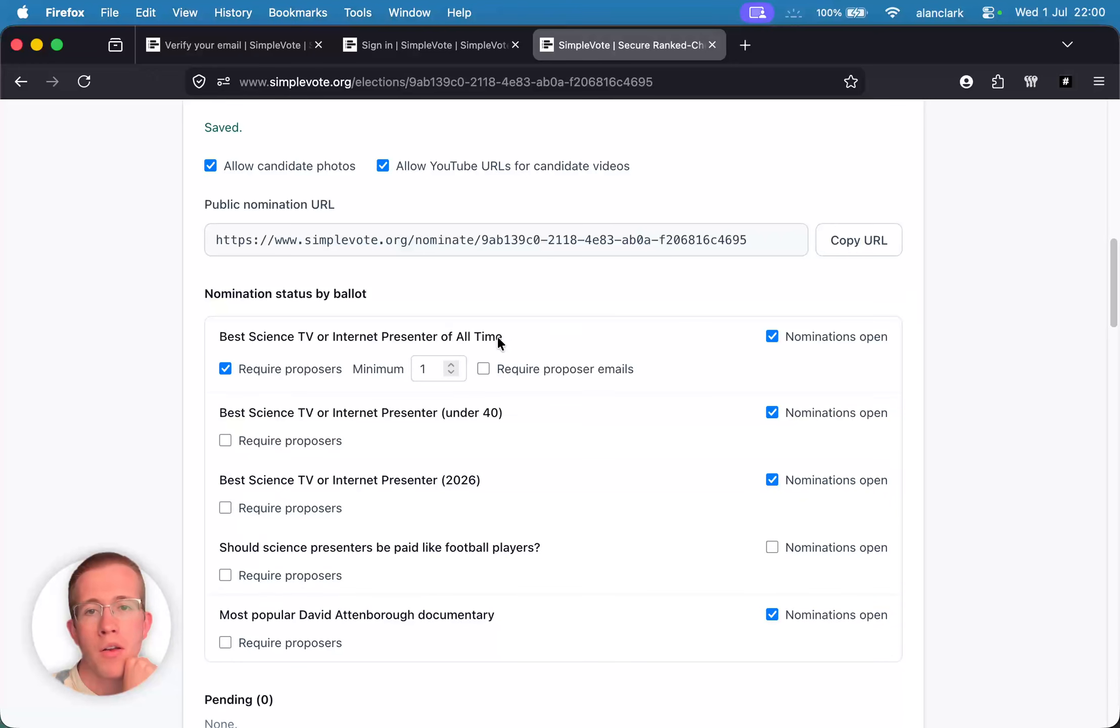
click(484, 369)
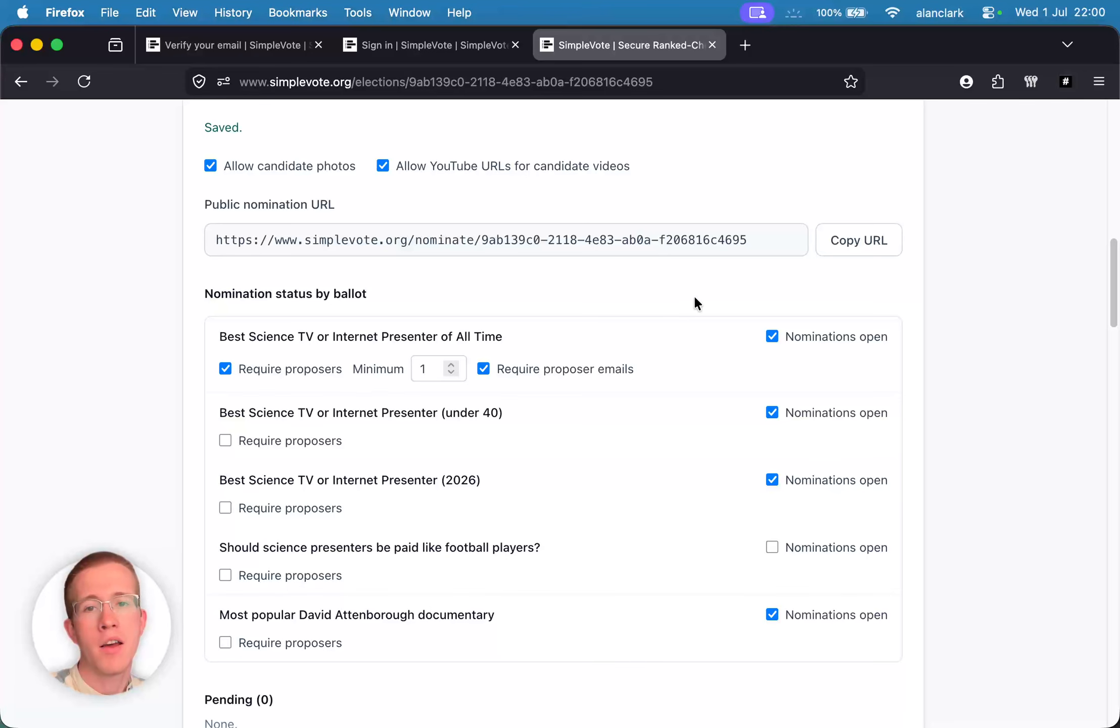
click(837, 237)
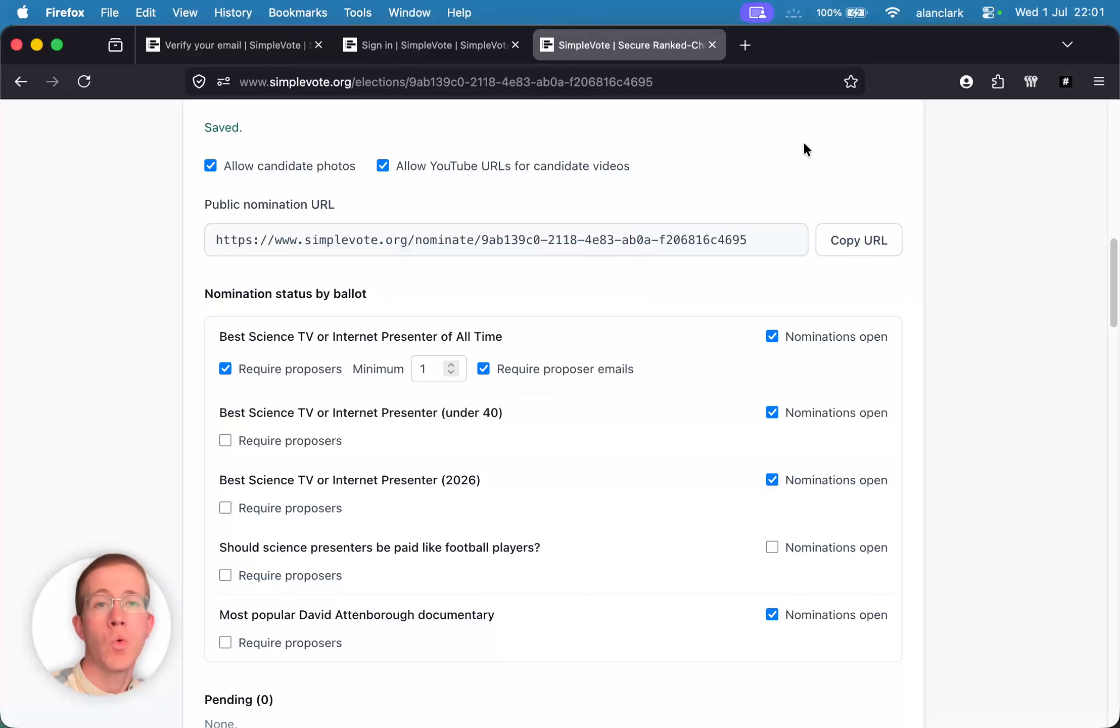
- Load the copied public nomination link in a new browser tab
click(756, 54)
key(super+v)
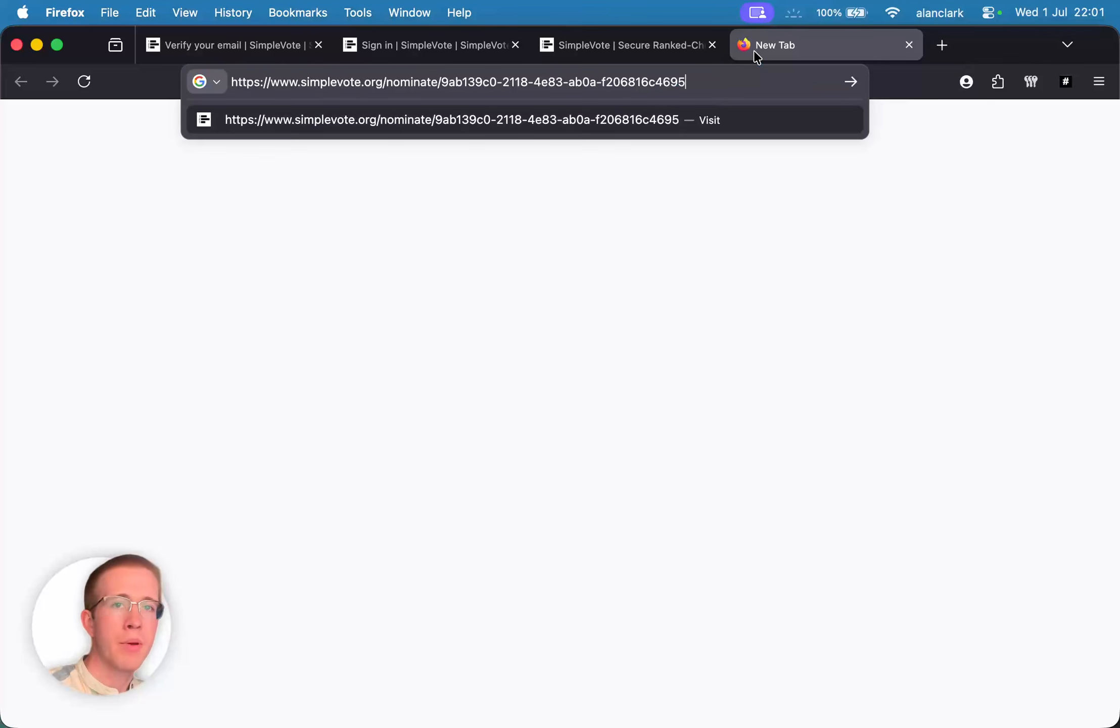
key(Return)
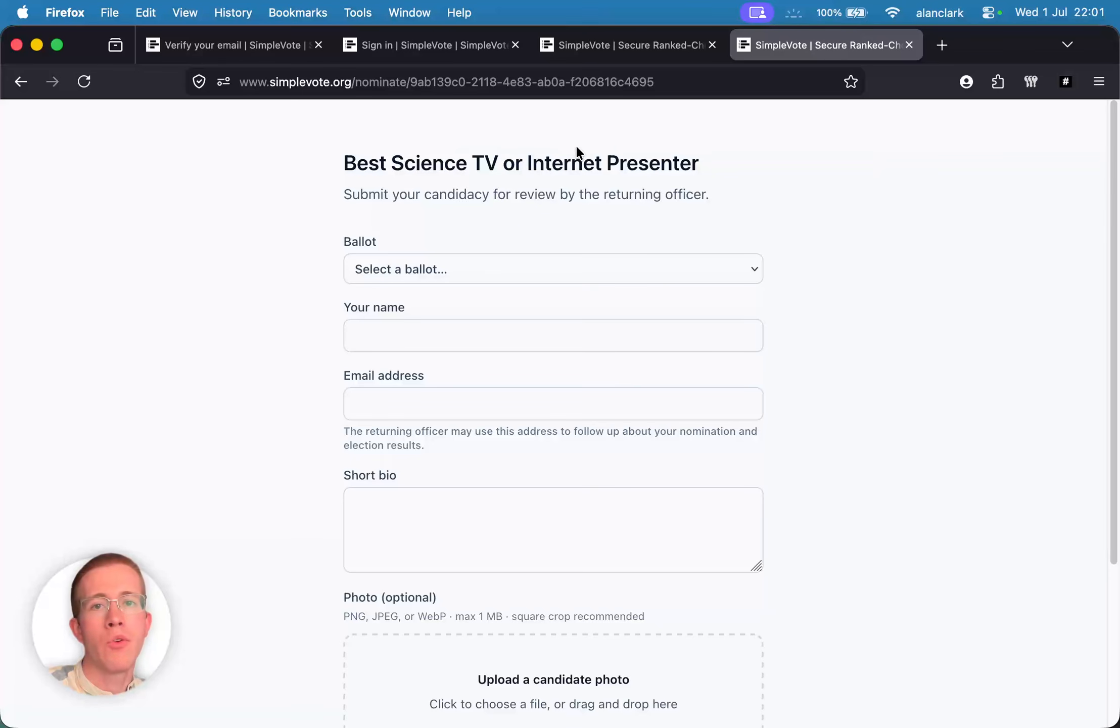
scroll(586, 167, down, 1)
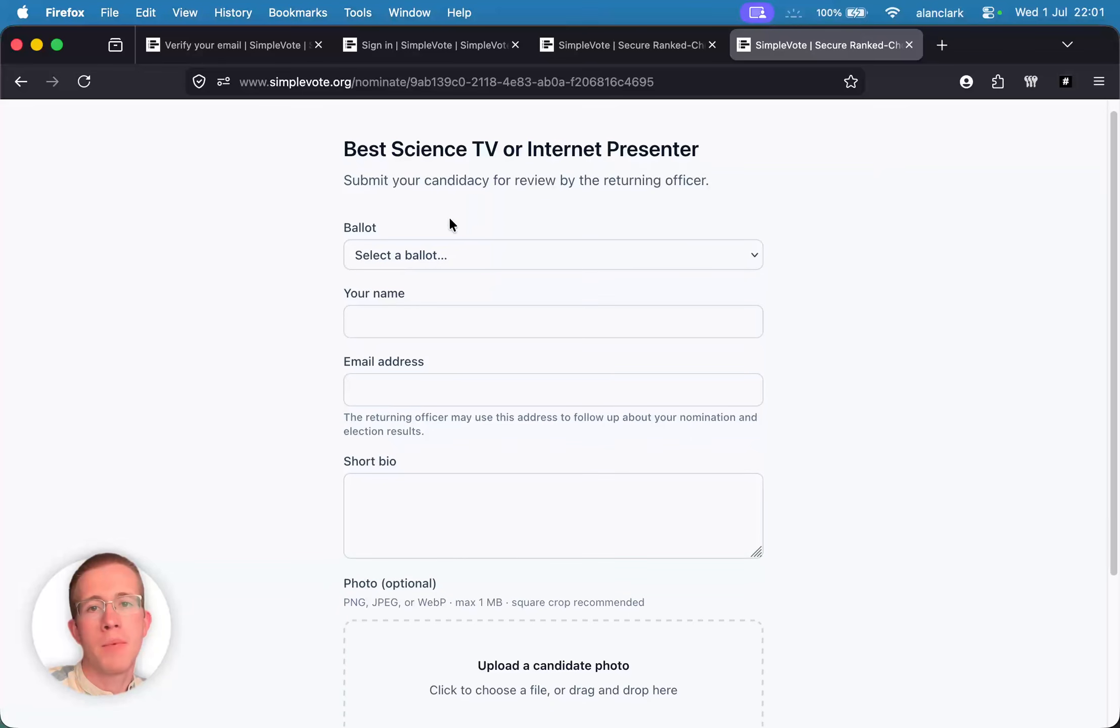
- Choose the Best Science TV or Internet Presenter (under 40) ballot and review the form fields
click(445, 253)
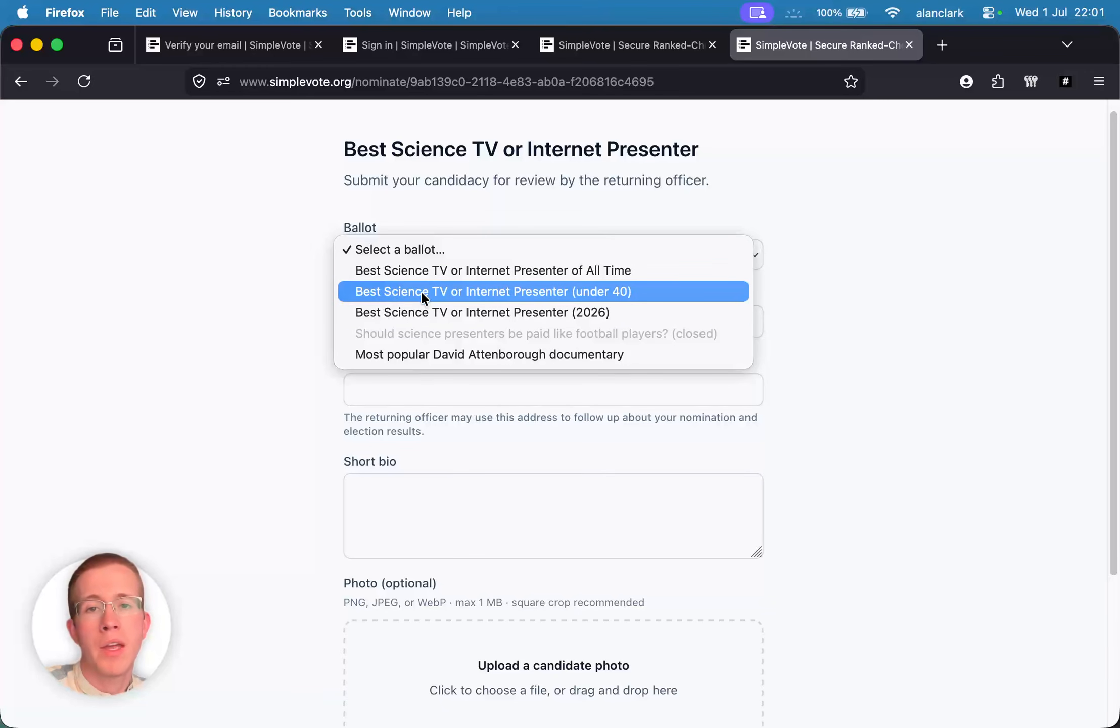
click(374, 292)
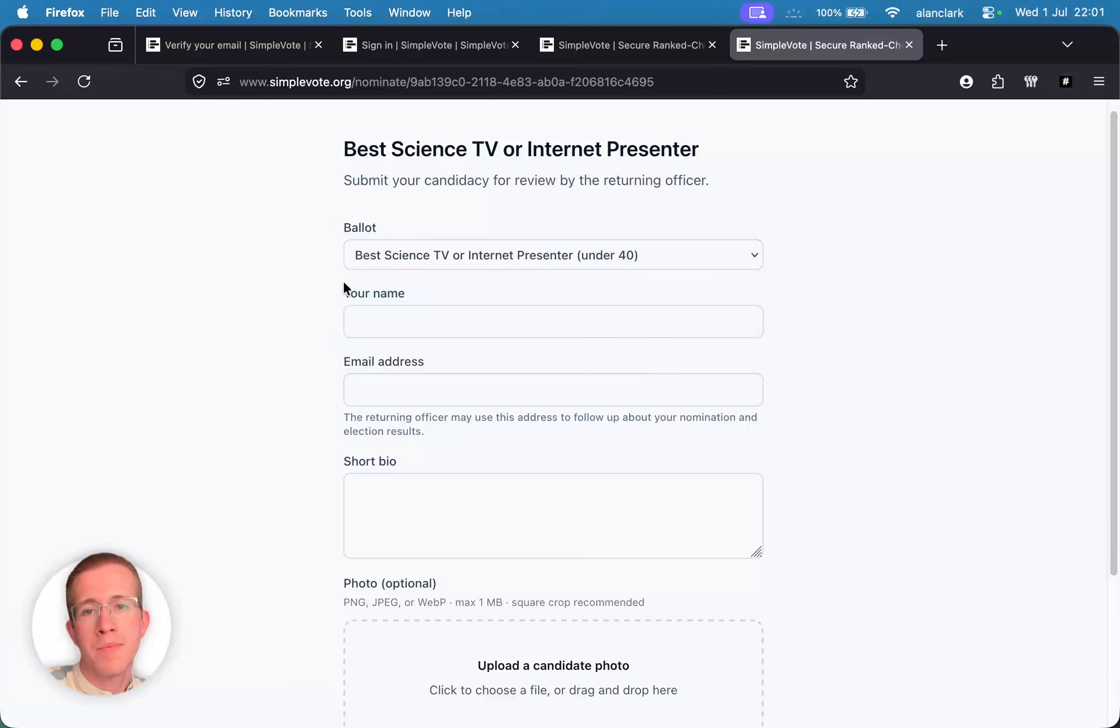
scroll(317, 280, down, 2)
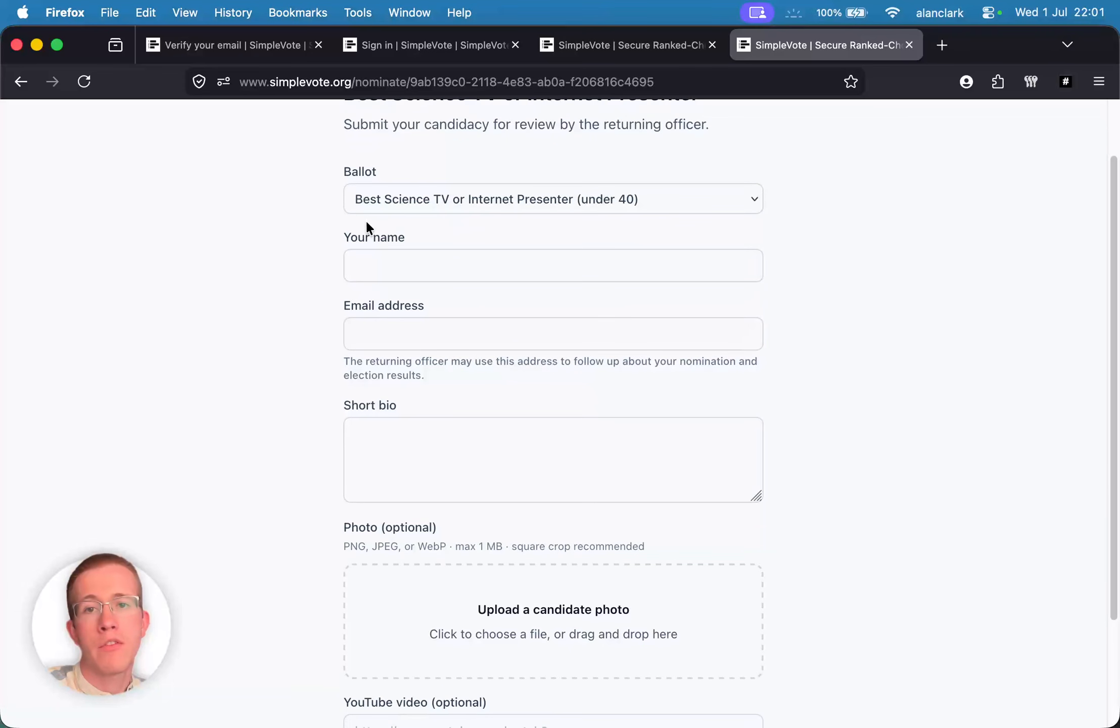
scroll(319, 228, down, 1)
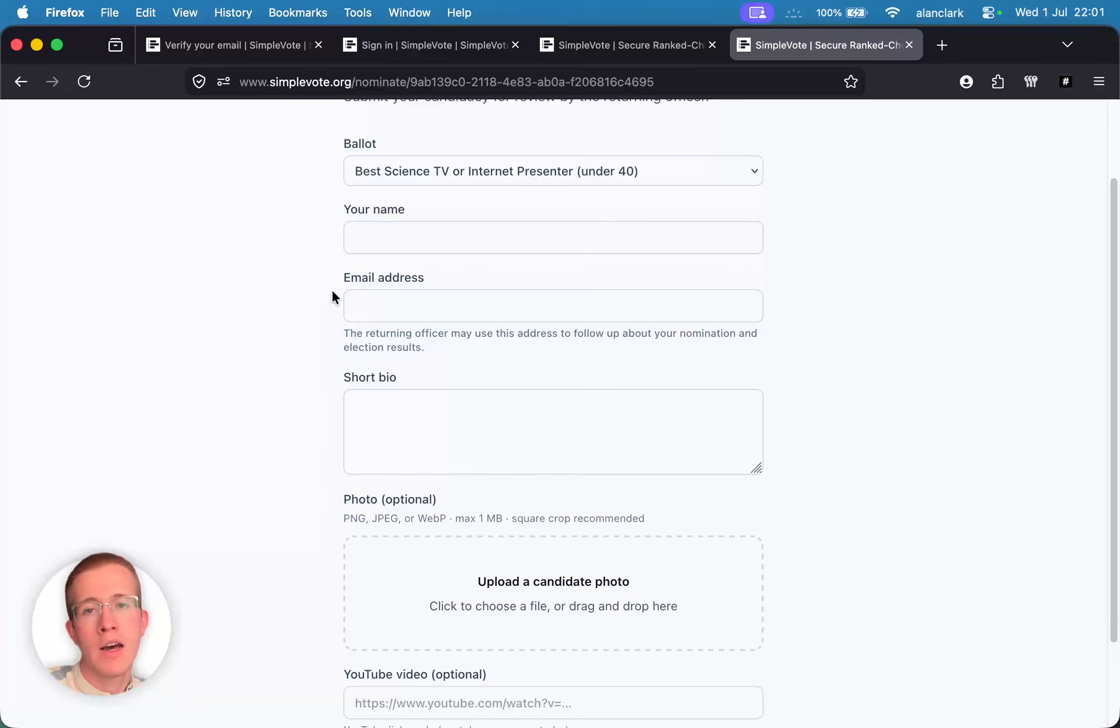
scroll(318, 263, down, 3)
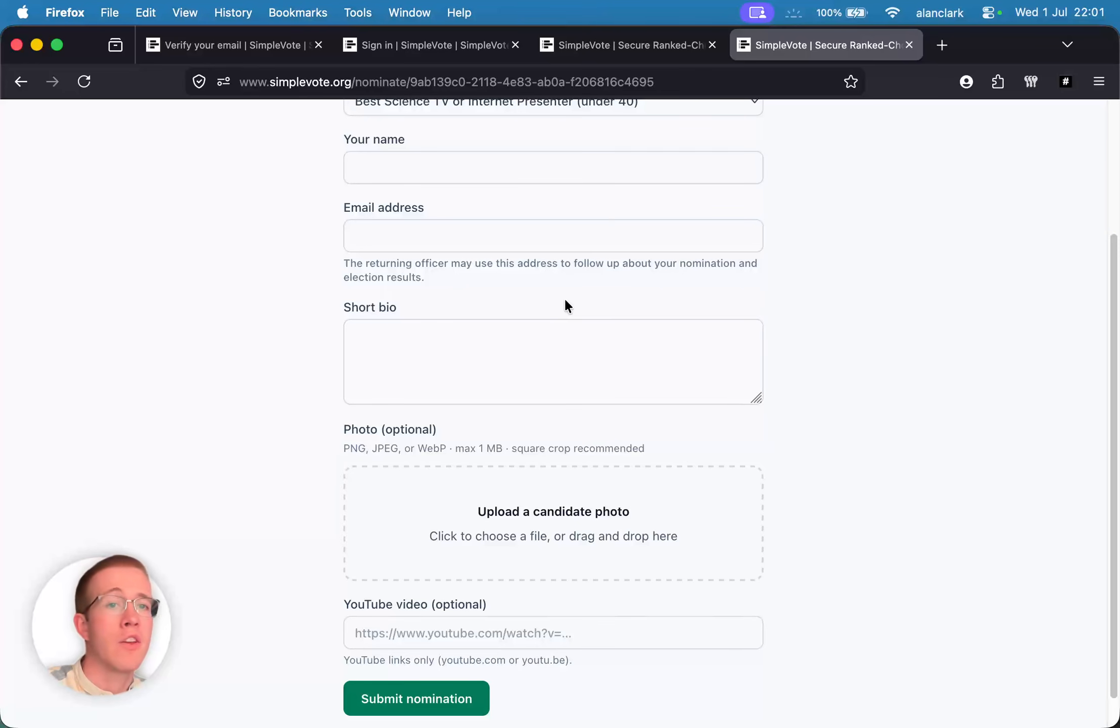
scroll(564, 298, down, 1)
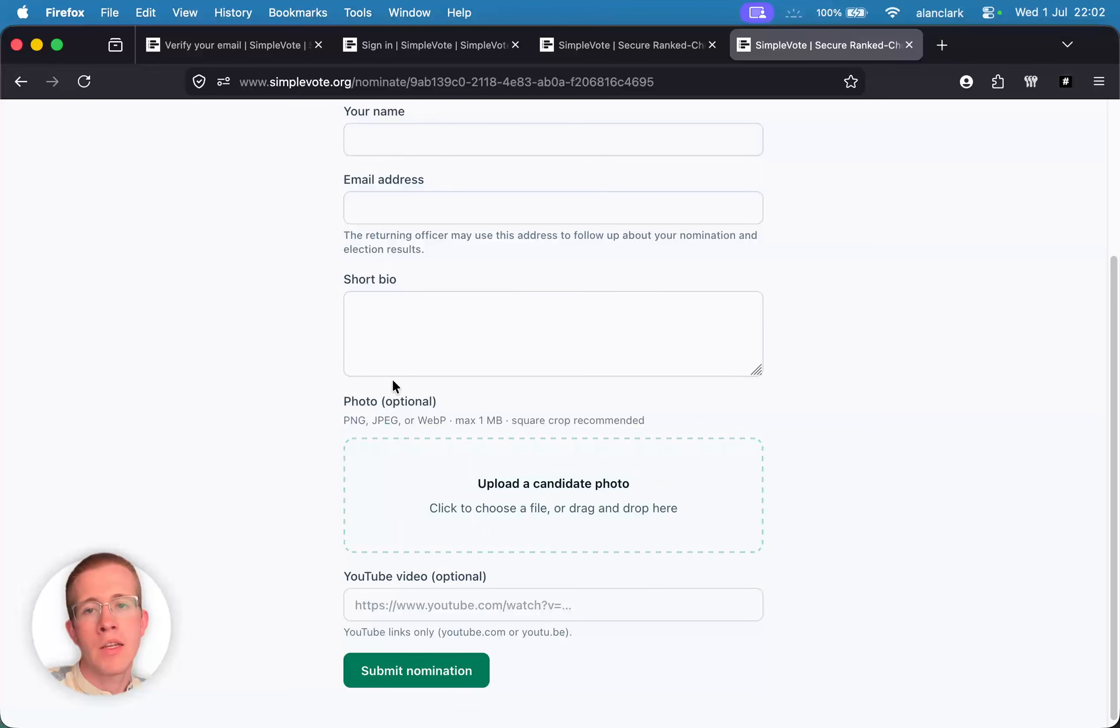
- Submit the filled nomination with bio, photo and YouTube link, and check the success message
scroll(394, 383, up, 5)
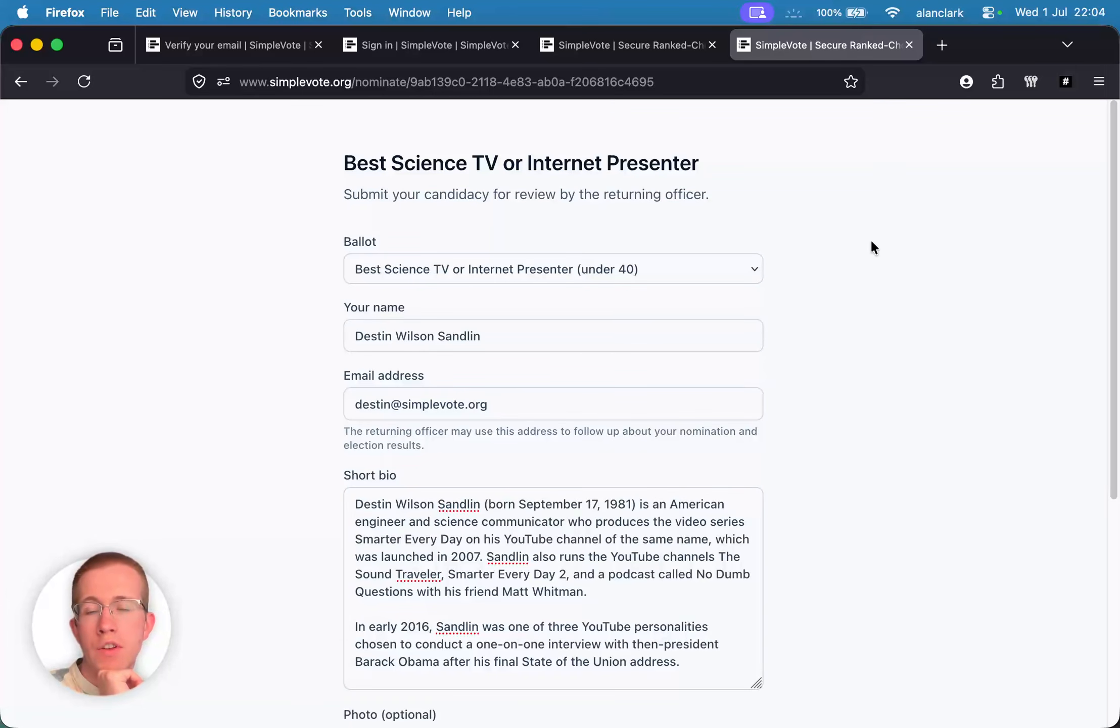
scroll(364, 329, down, 1)
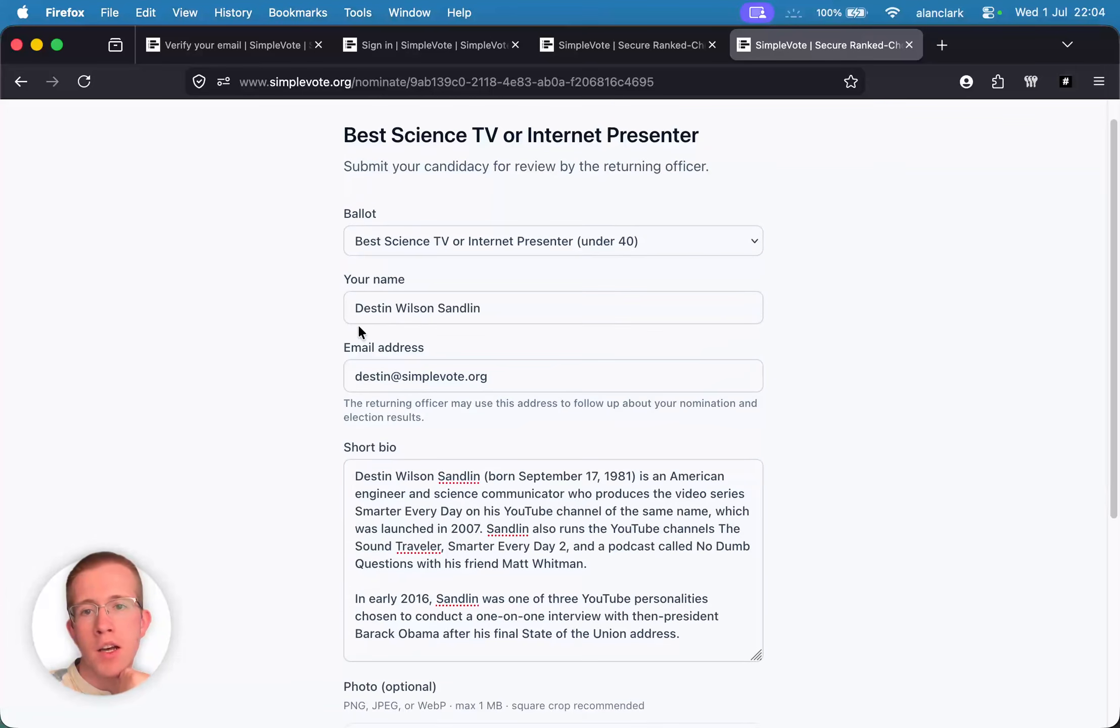
scroll(427, 349, down, 3)
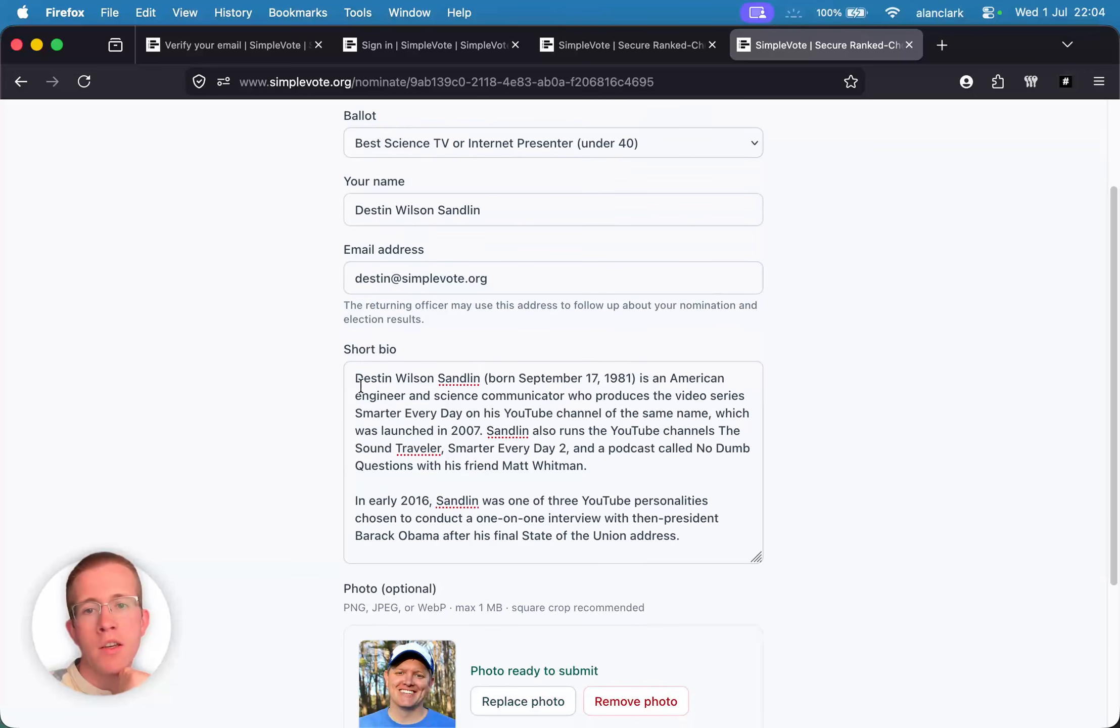
scroll(303, 354, down, 4)
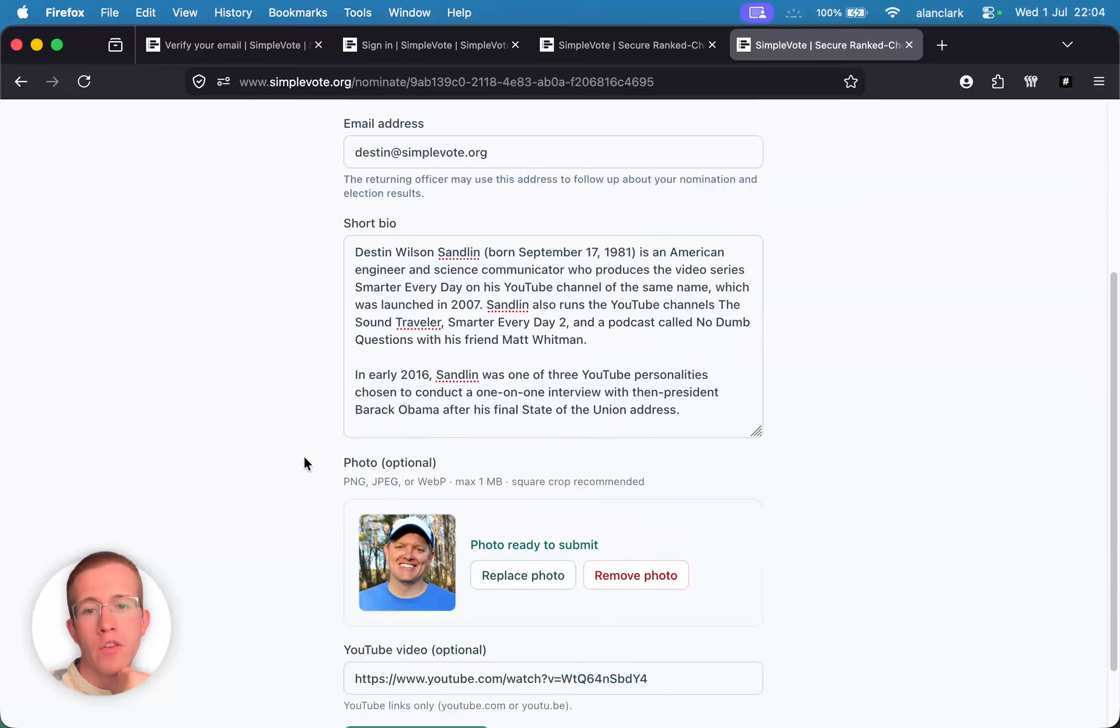
scroll(305, 457, down, 1)
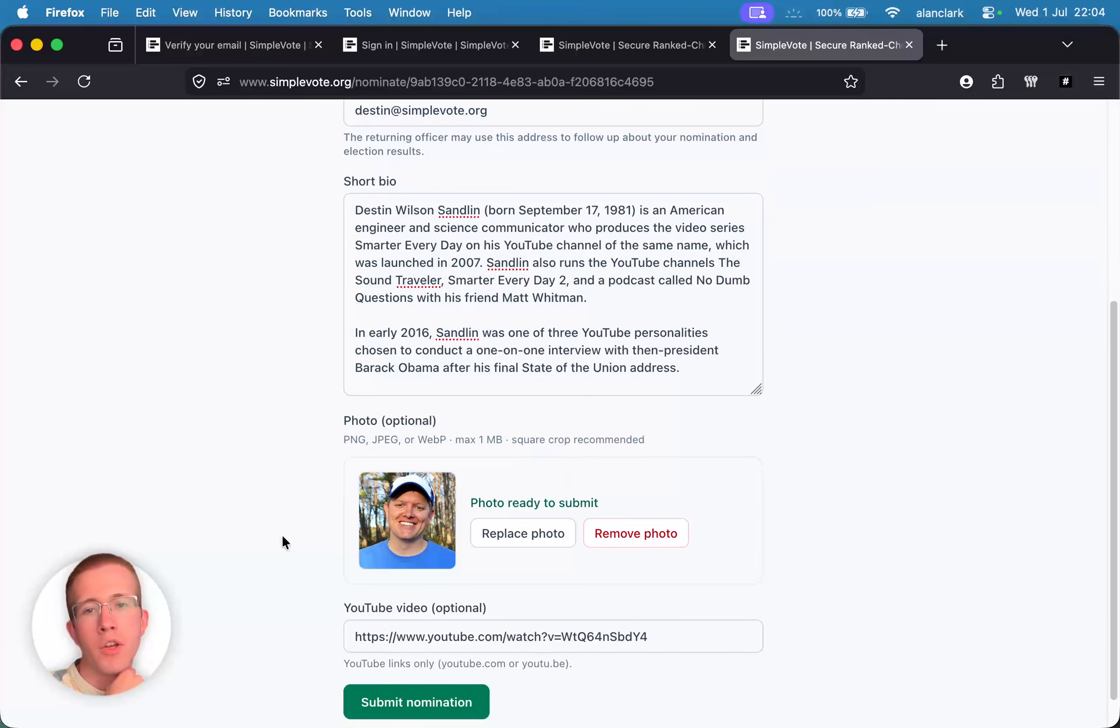
scroll(341, 319, up, 1)
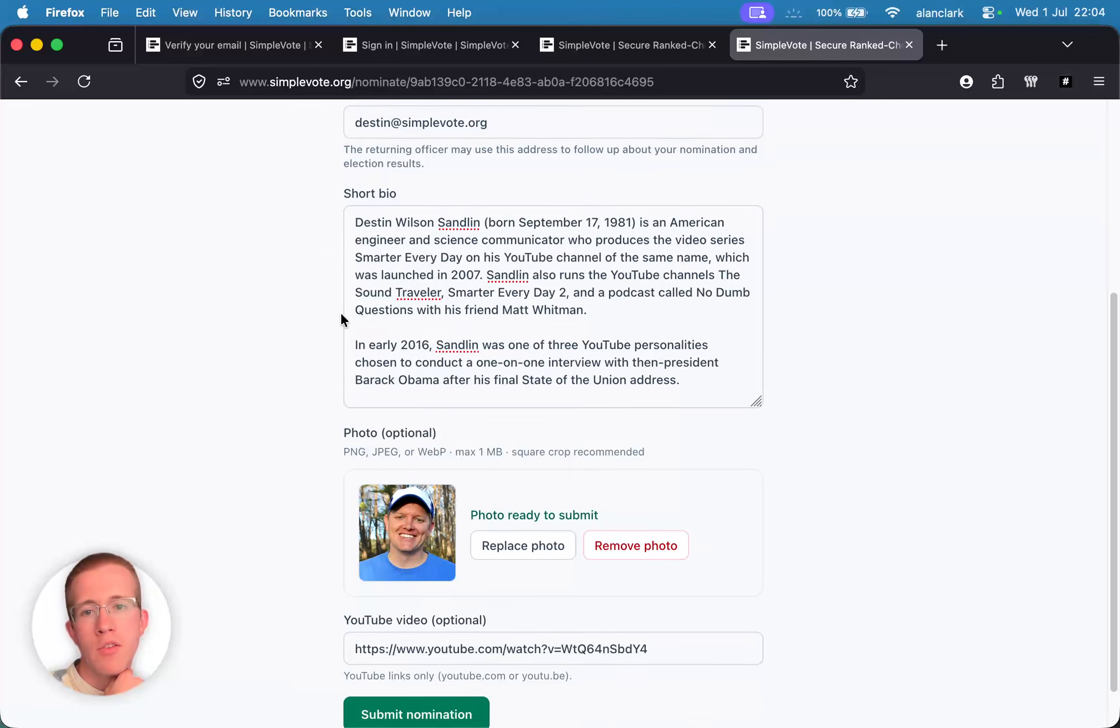
scroll(342, 315, up, 3)
scroll(344, 334, down, 5)
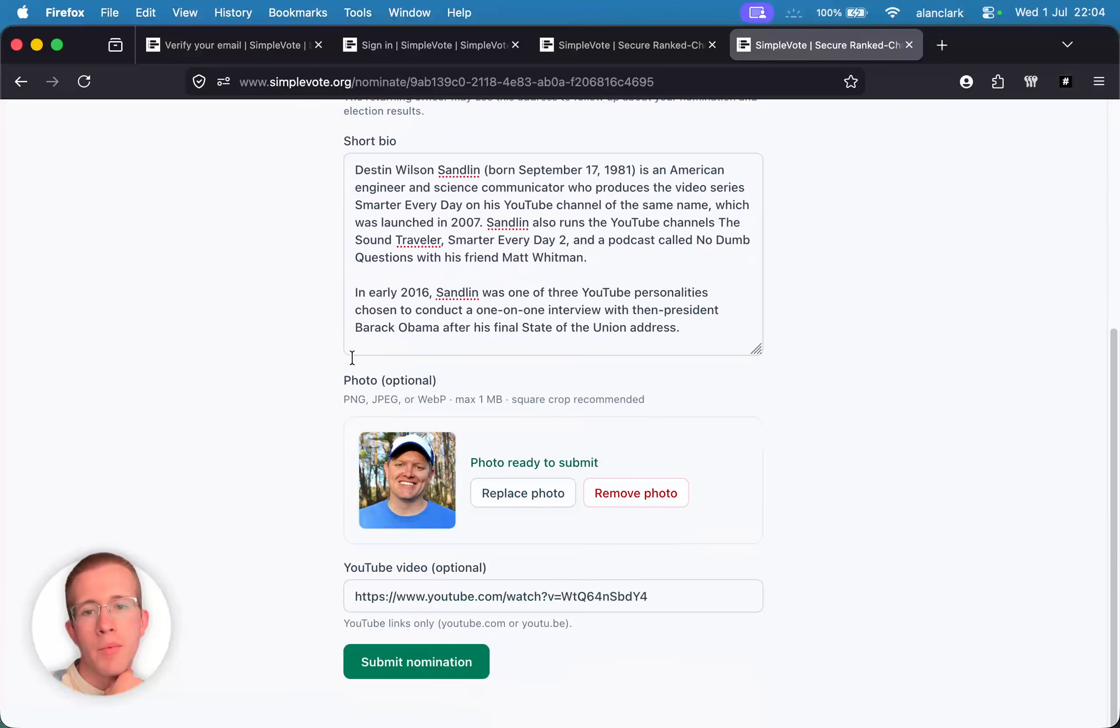
click(421, 665)
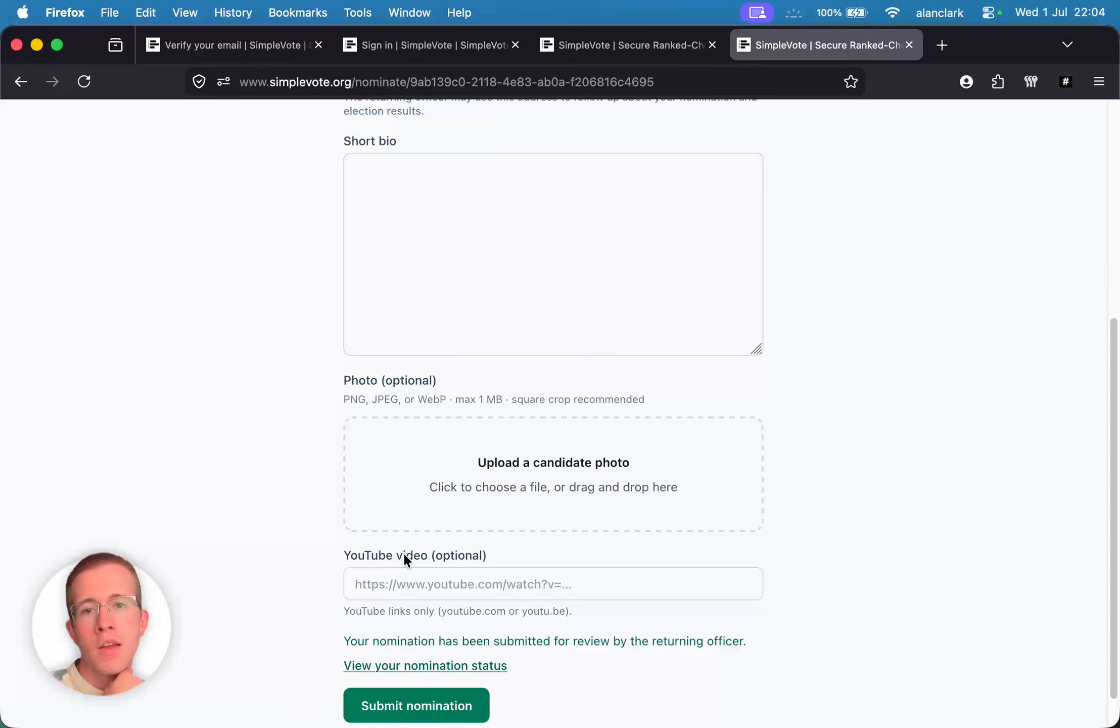
scroll(405, 556, up, 1)
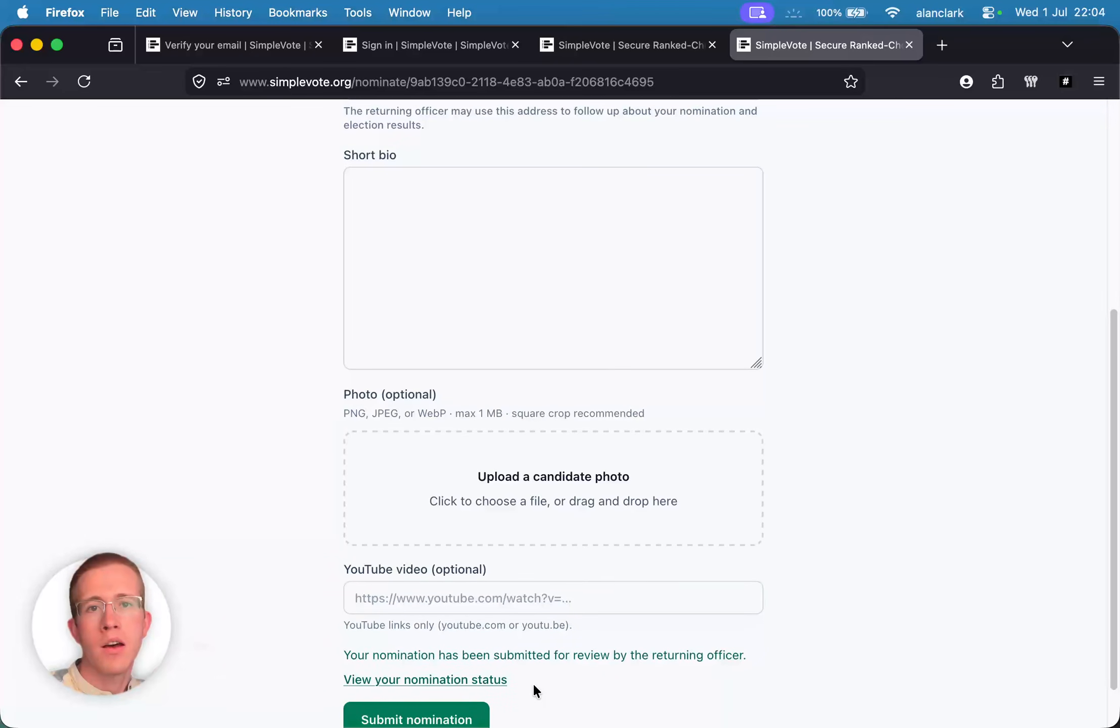
- Open the submitted nomination's status page and confirm it shows Pending review
click(487, 680)
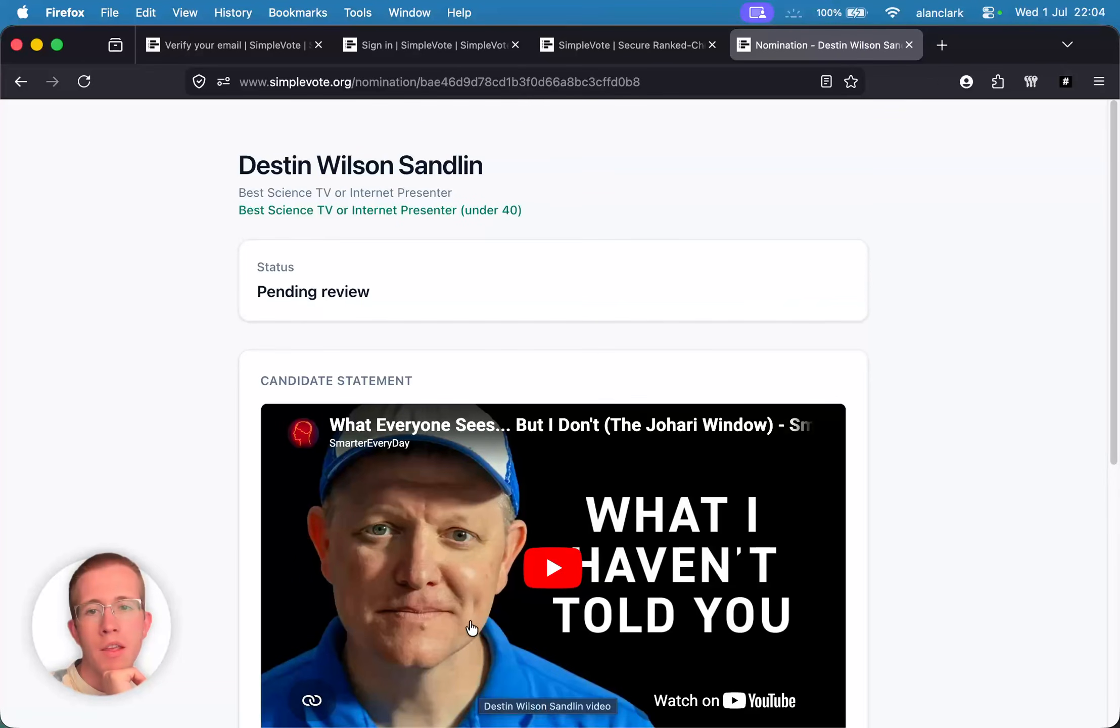
drag(240, 158, 576, 370)
click(405, 326)
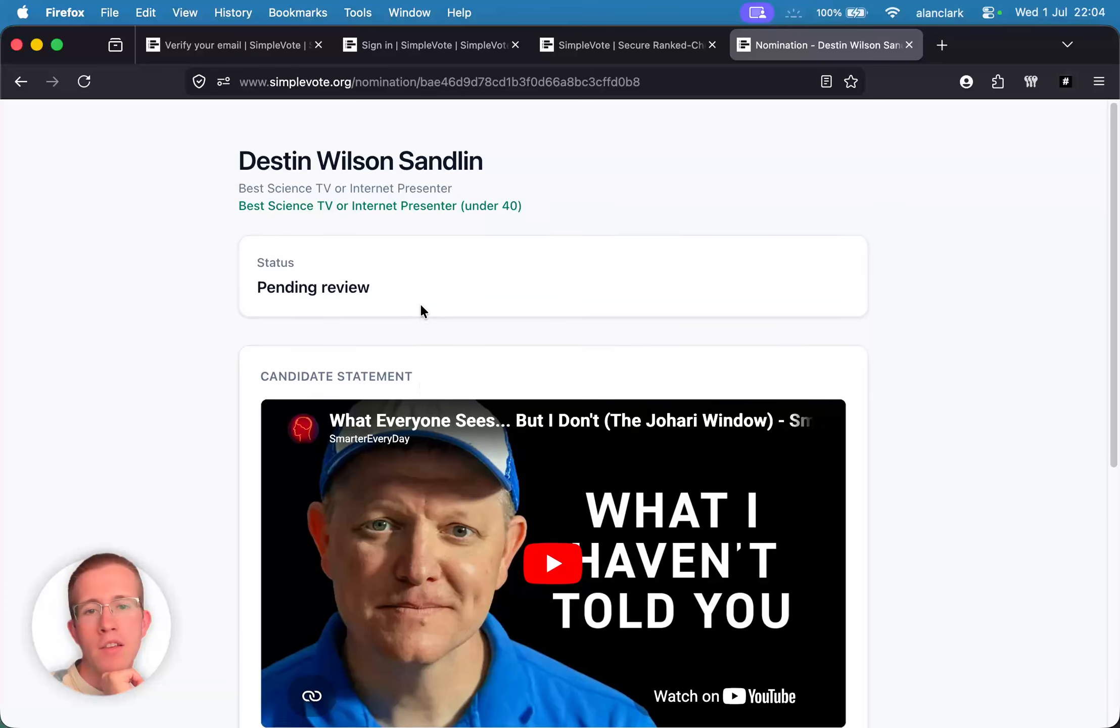
scroll(419, 303, down, 4)
scroll(195, 294, down, 5)
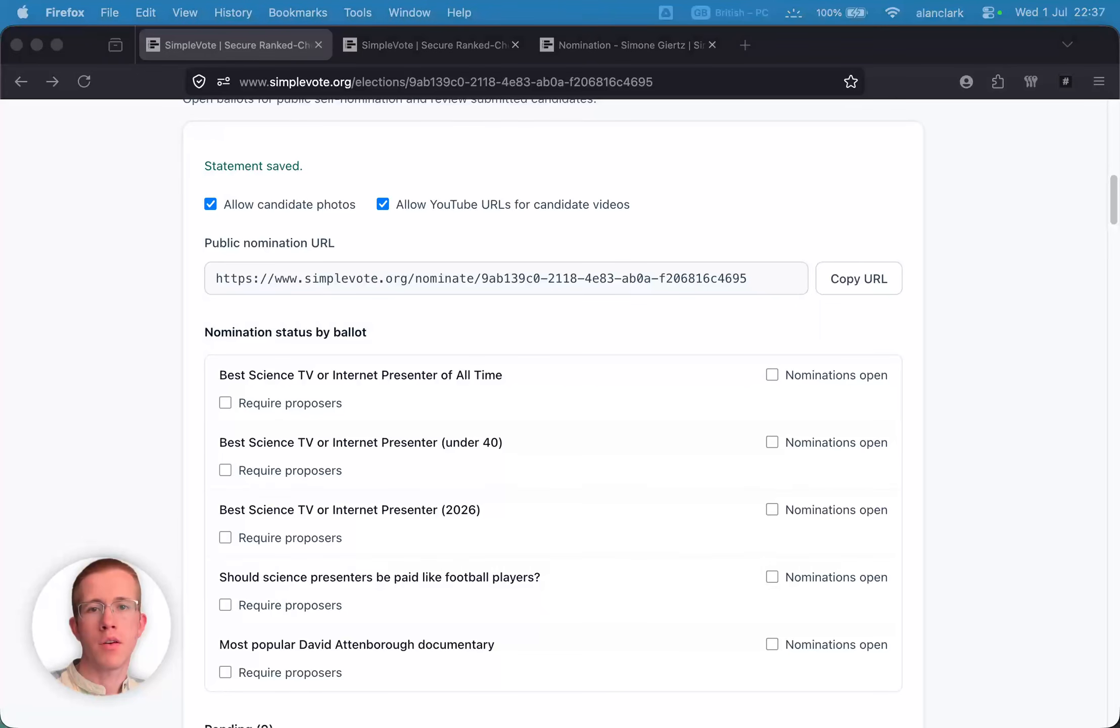
scroll(724, 274, down, 4)
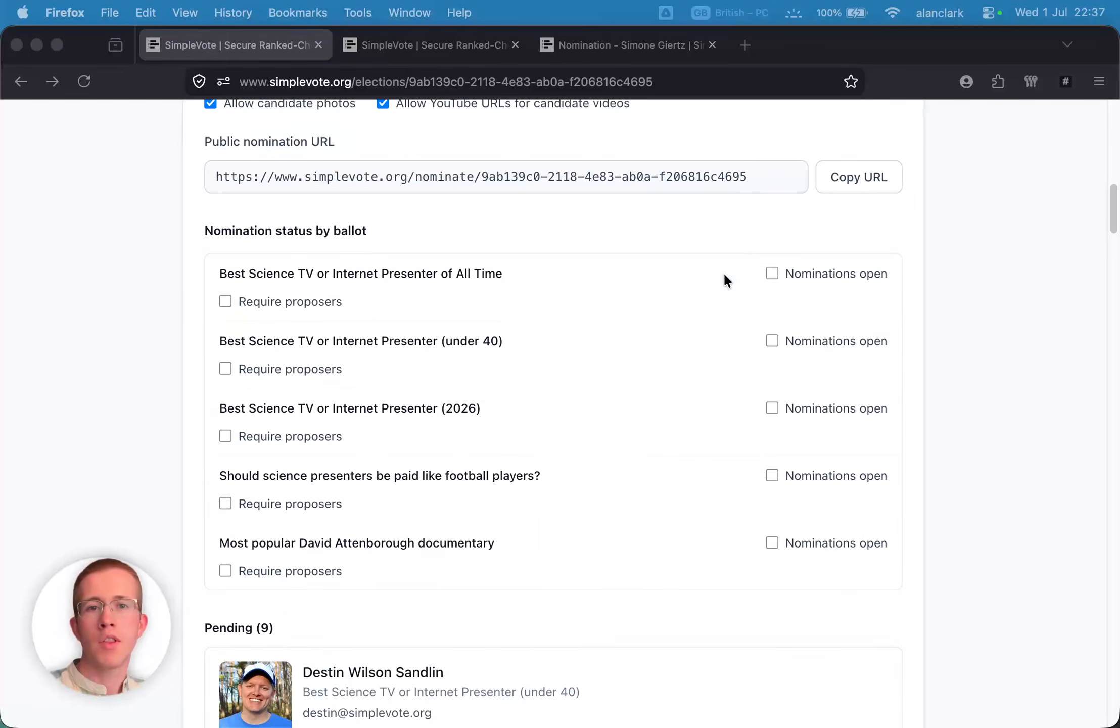
scroll(724, 275, down, 2)
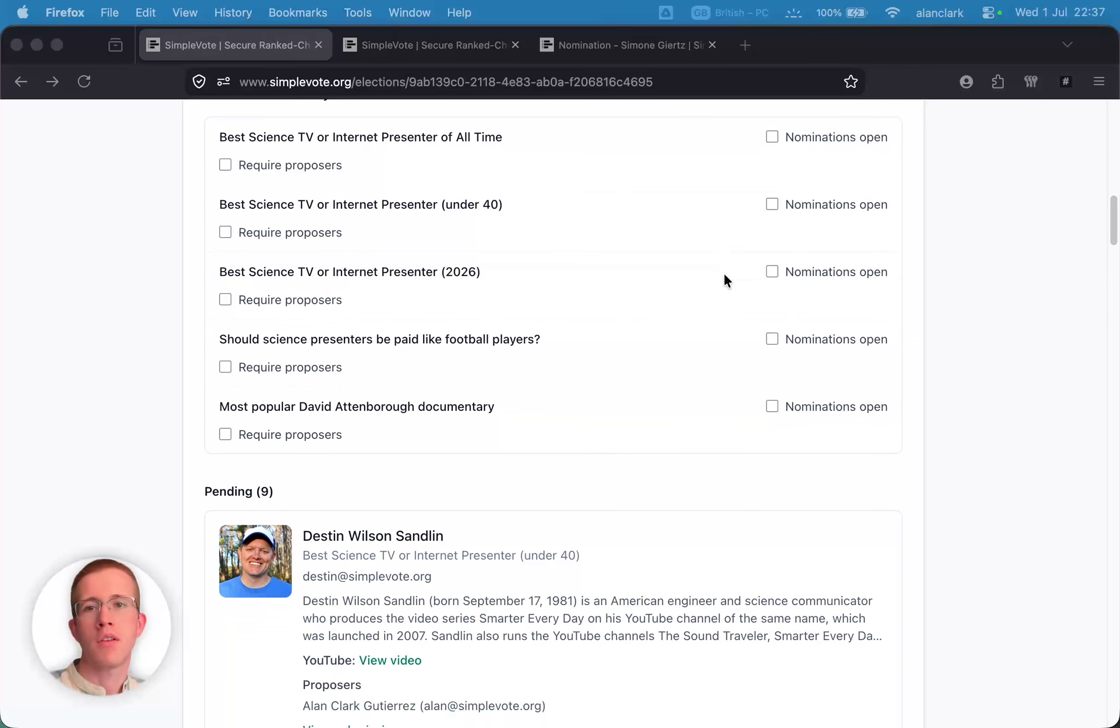
scroll(725, 275, down, 3)
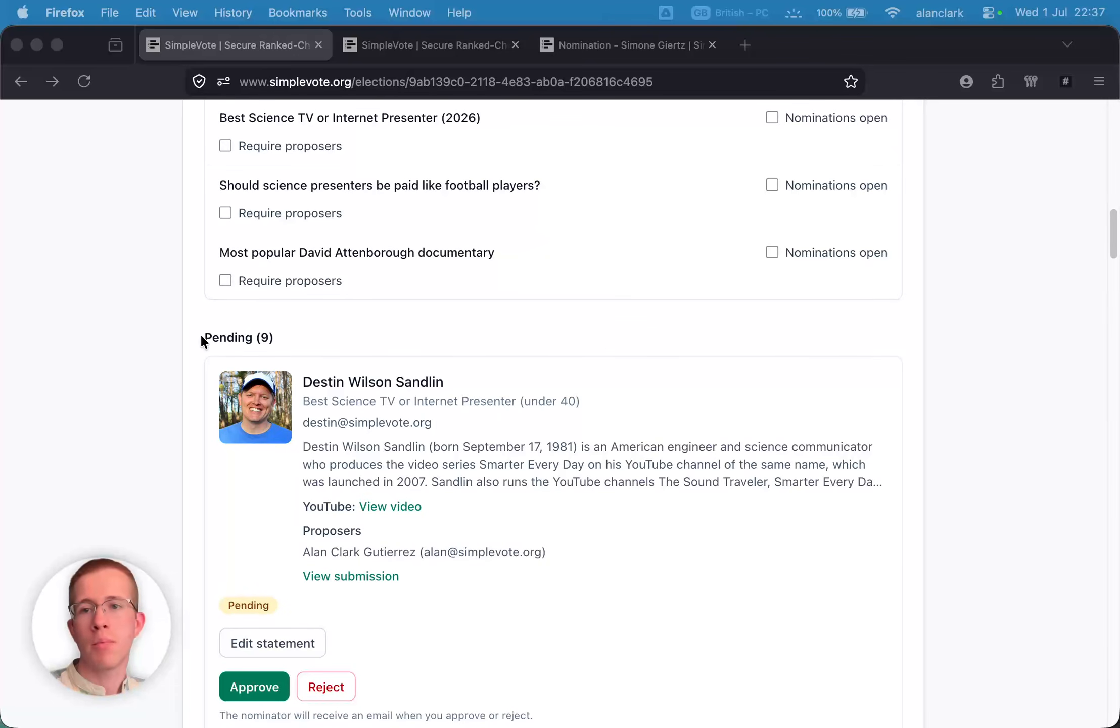
- In the Pending (9) list, check the candidate's ballot category, email, bio and proposers
drag(201, 338, 442, 380)
click(314, 359)
drag(302, 400, 623, 400)
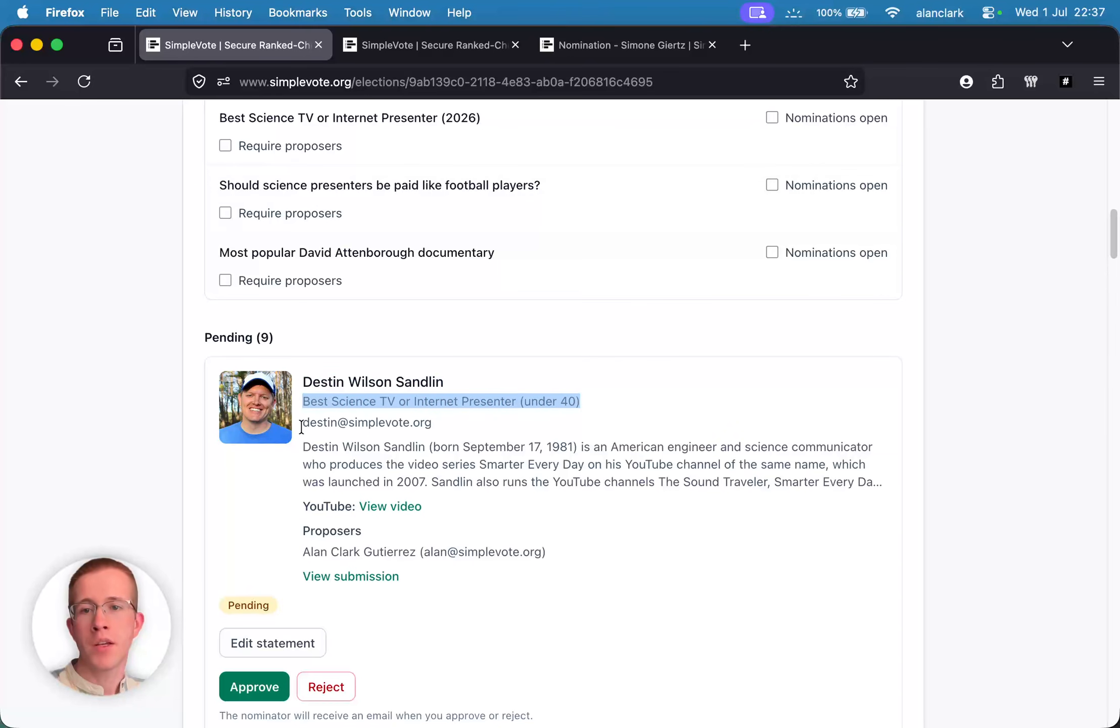
drag(302, 423, 442, 423)
scroll(445, 420, down, 3)
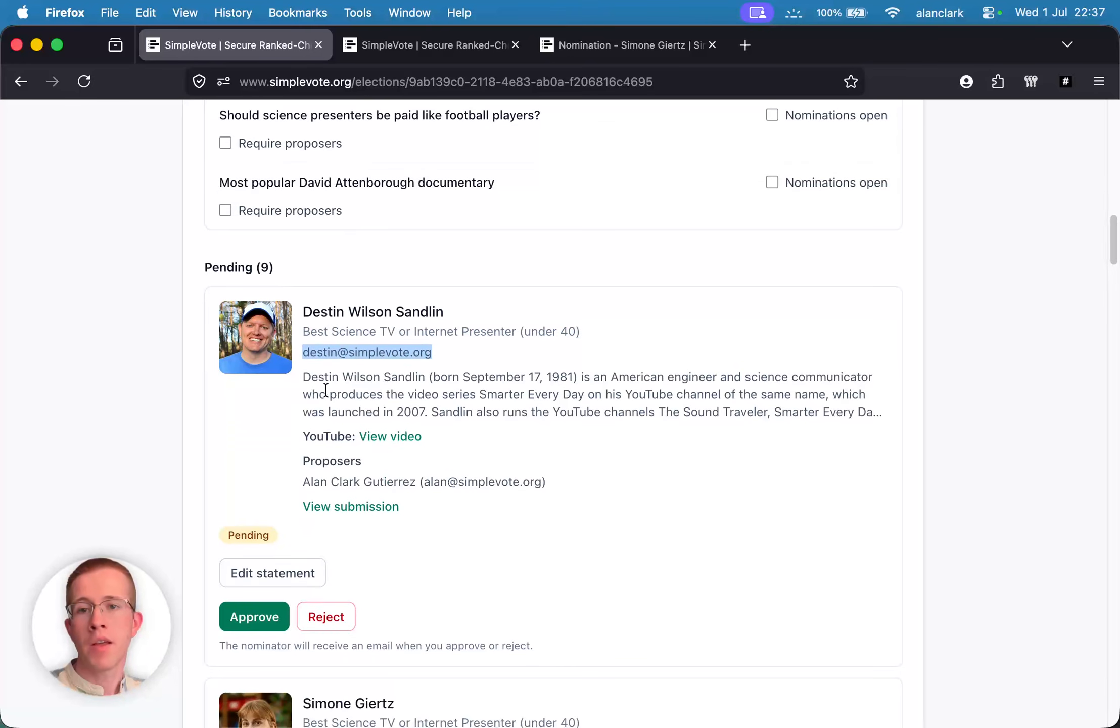
drag(302, 377, 878, 415)
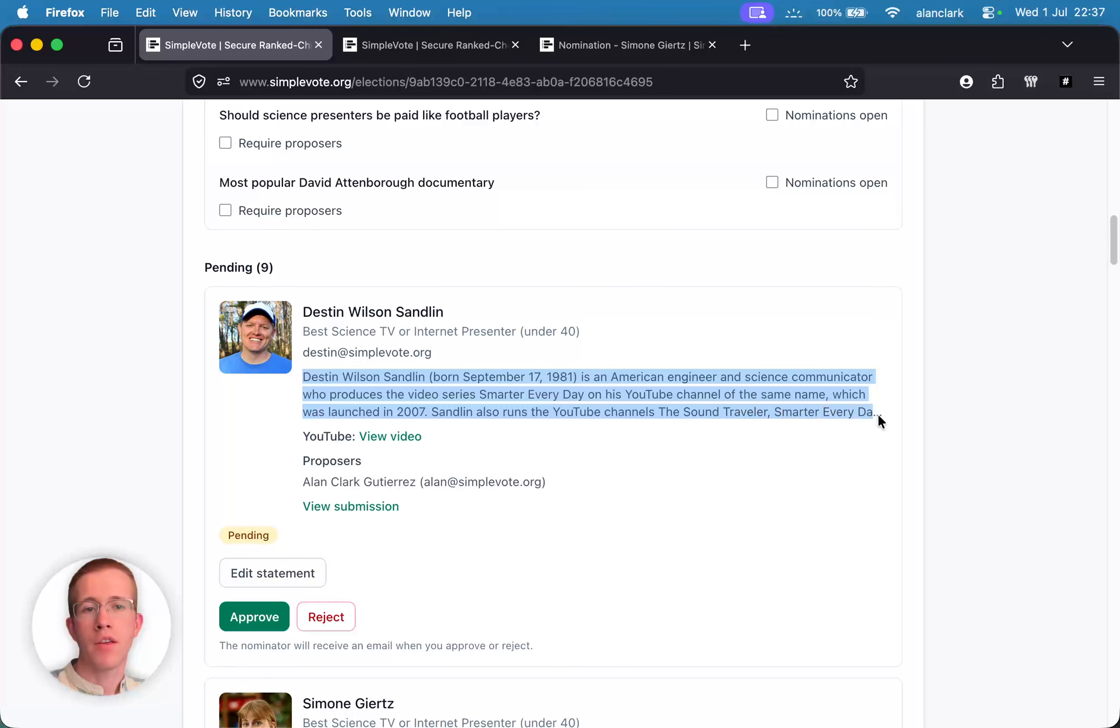
click(781, 448)
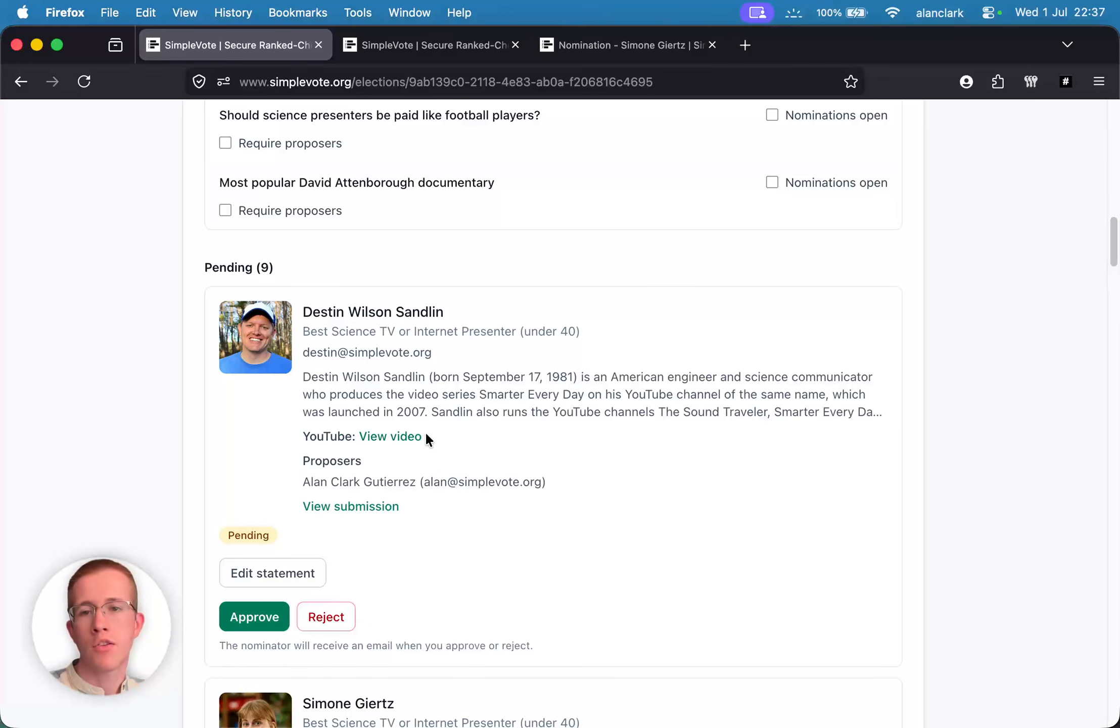
drag(301, 466, 406, 469)
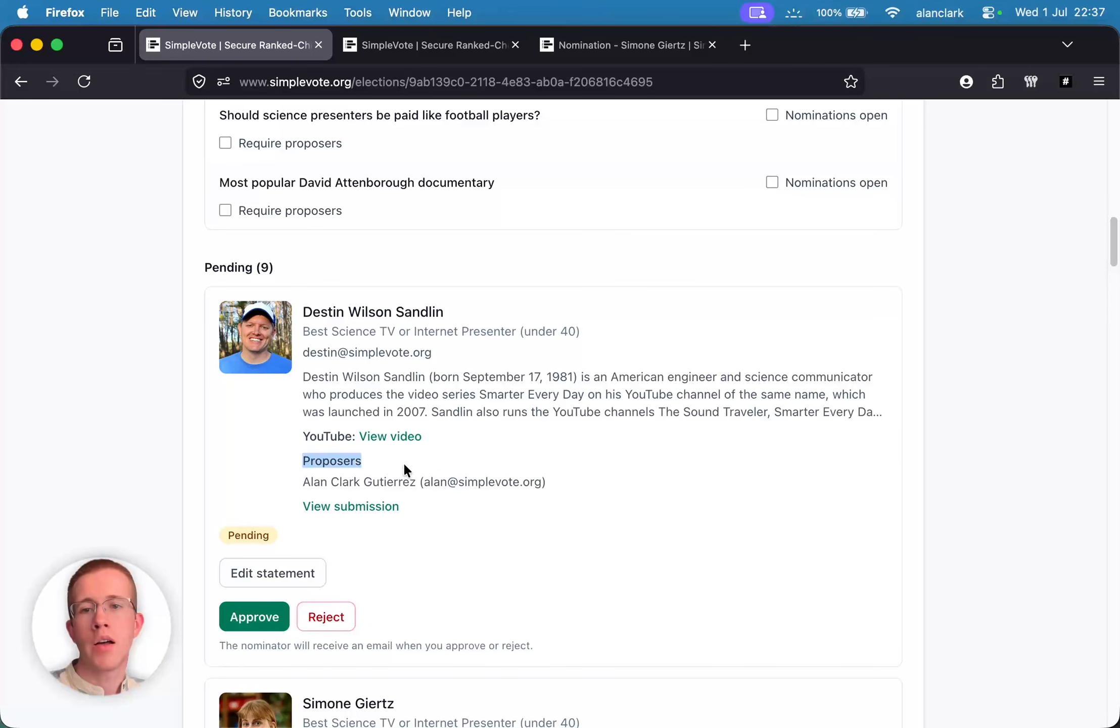
drag(558, 475, 555, 474)
click(555, 474)
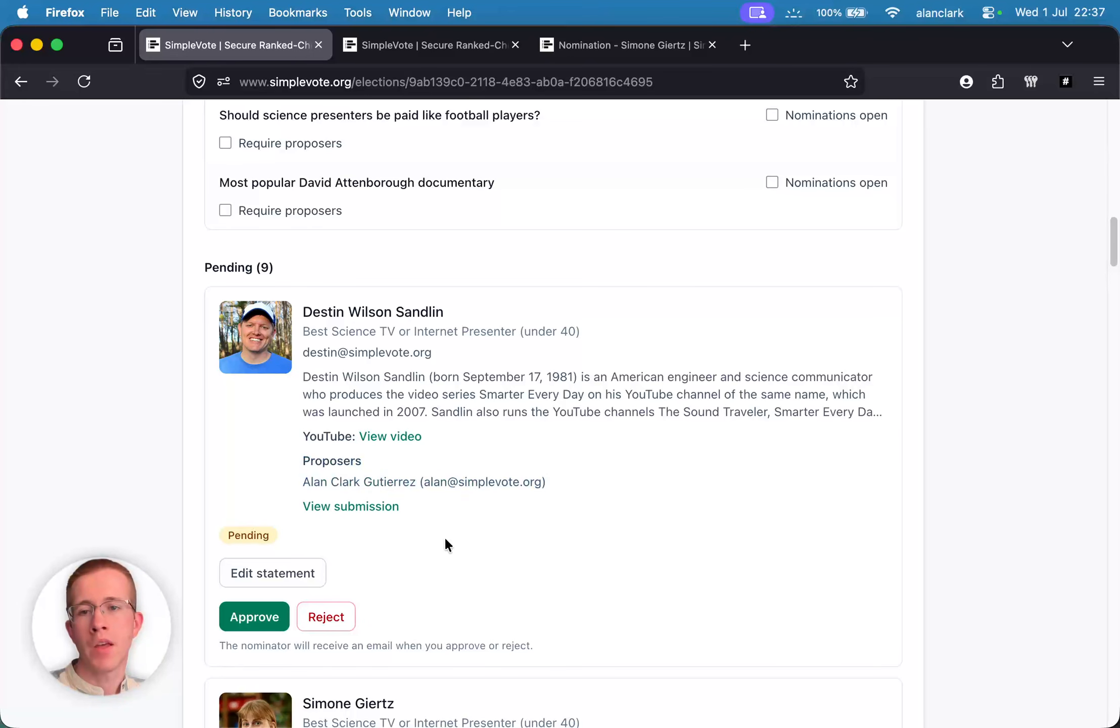
- Review the candidate's public submission page, then return to the election admin page
click(367, 507)
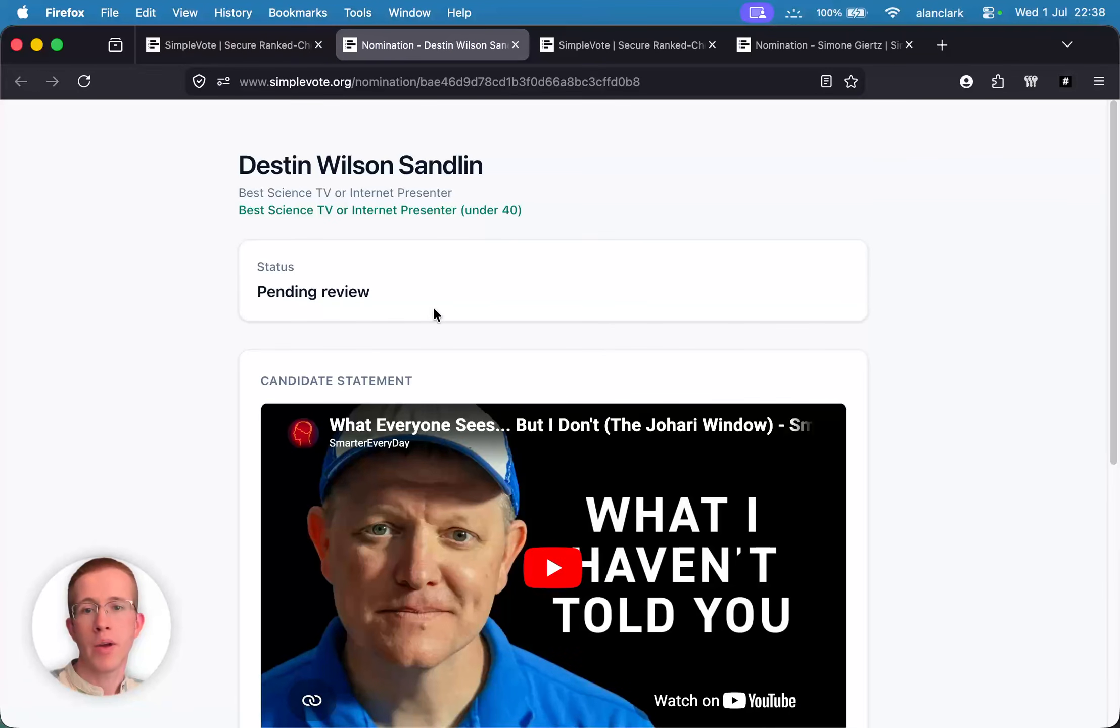
scroll(433, 313, down, 5)
scroll(469, 348, down, 8)
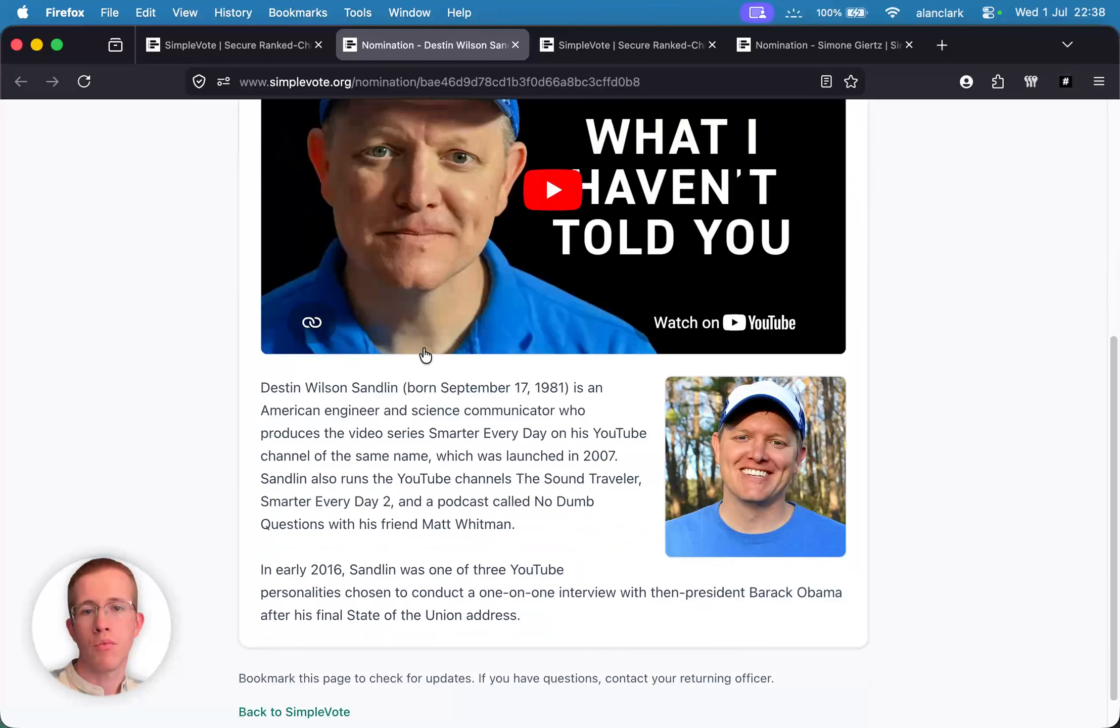
click(260, 45)
- Edit the candidate statement, enlarge the bio box to show both paragraphs, and save it
scroll(338, 475, down, 1)
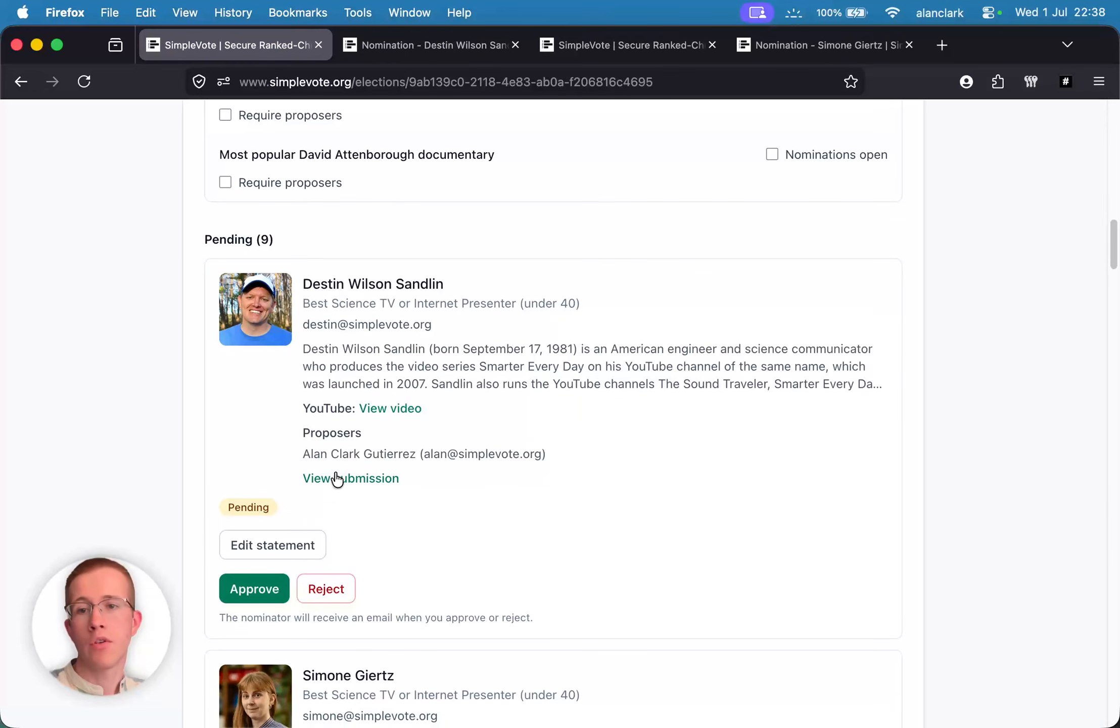
click(281, 538)
scroll(415, 499, down, 6)
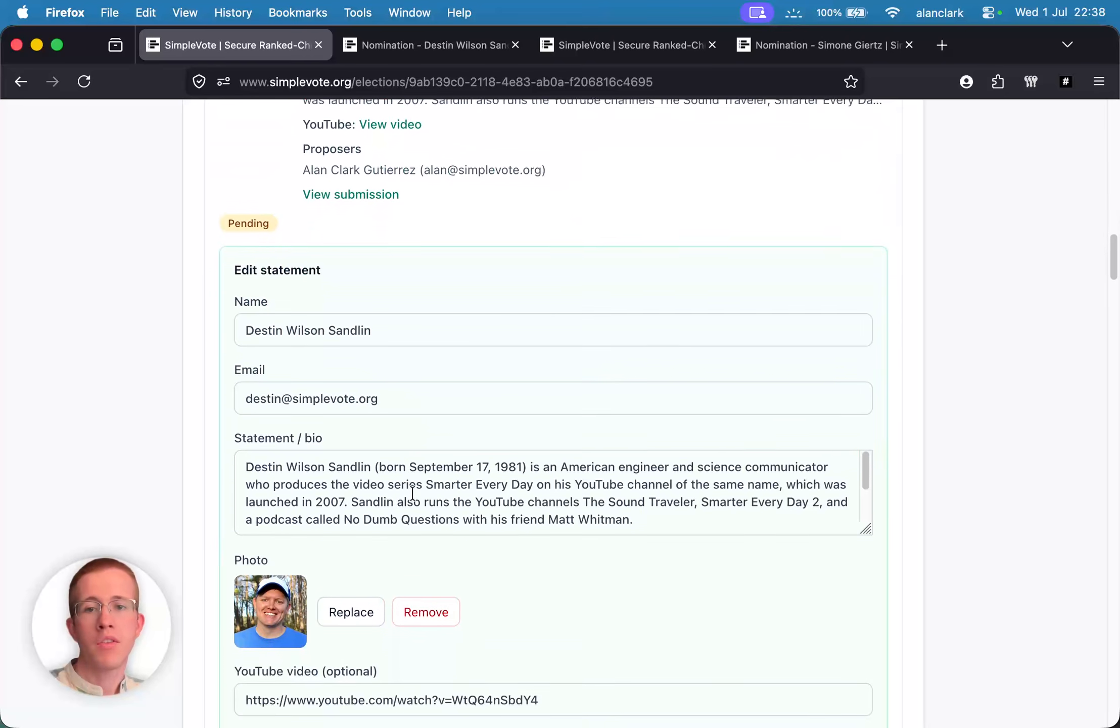
drag(865, 507, 843, 595)
click(706, 555)
drag(706, 554, 260, 527)
click(739, 540)
scroll(700, 505, down, 3)
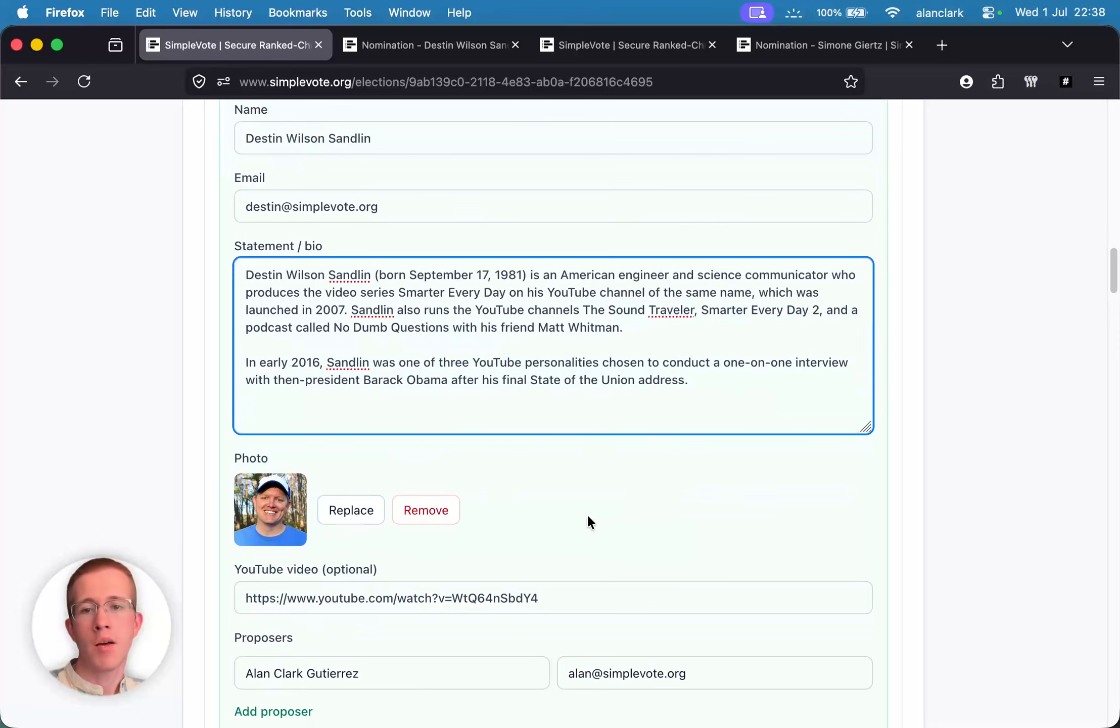
scroll(327, 490, down, 2)
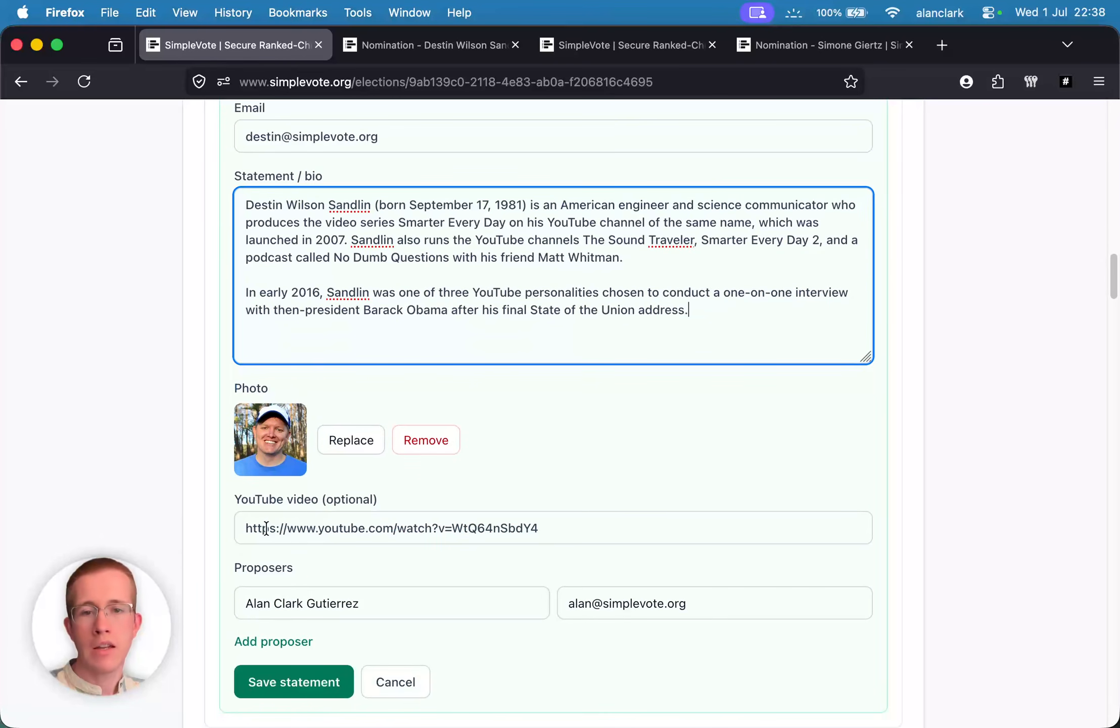
click(293, 680)
scroll(321, 375, up, 9)
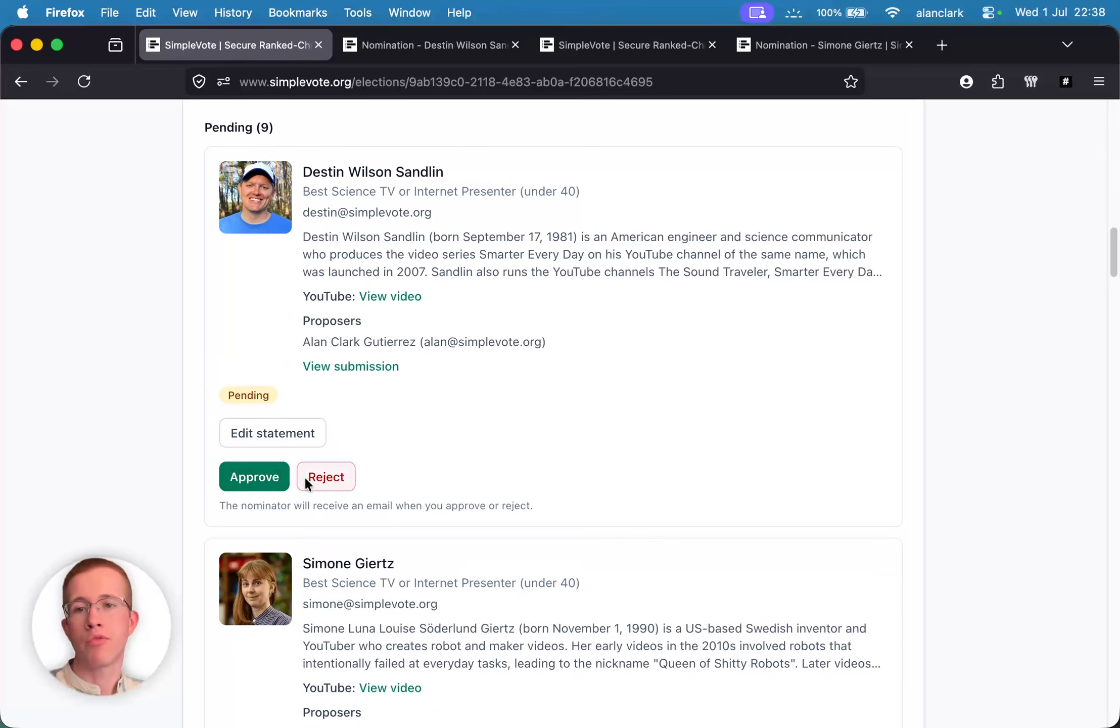
- Approve the first pending nomination, then cancel a drafted 'Not eligible: reason' rejection and approve the next instead
click(248, 480)
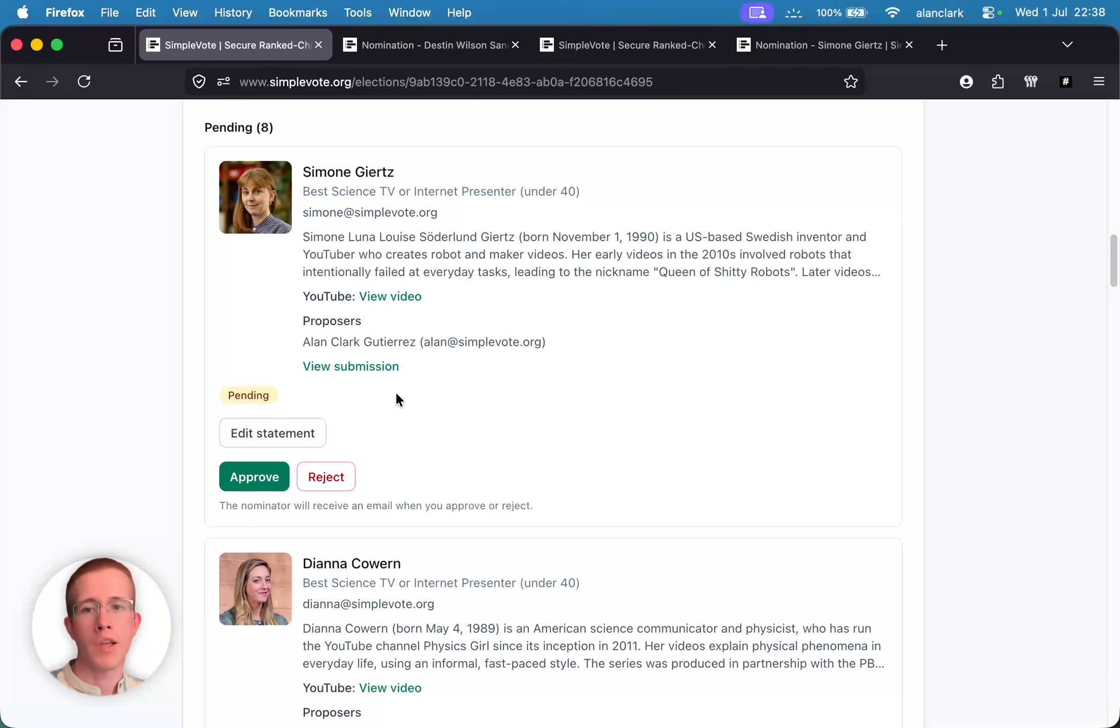
click(338, 475)
click(324, 571)
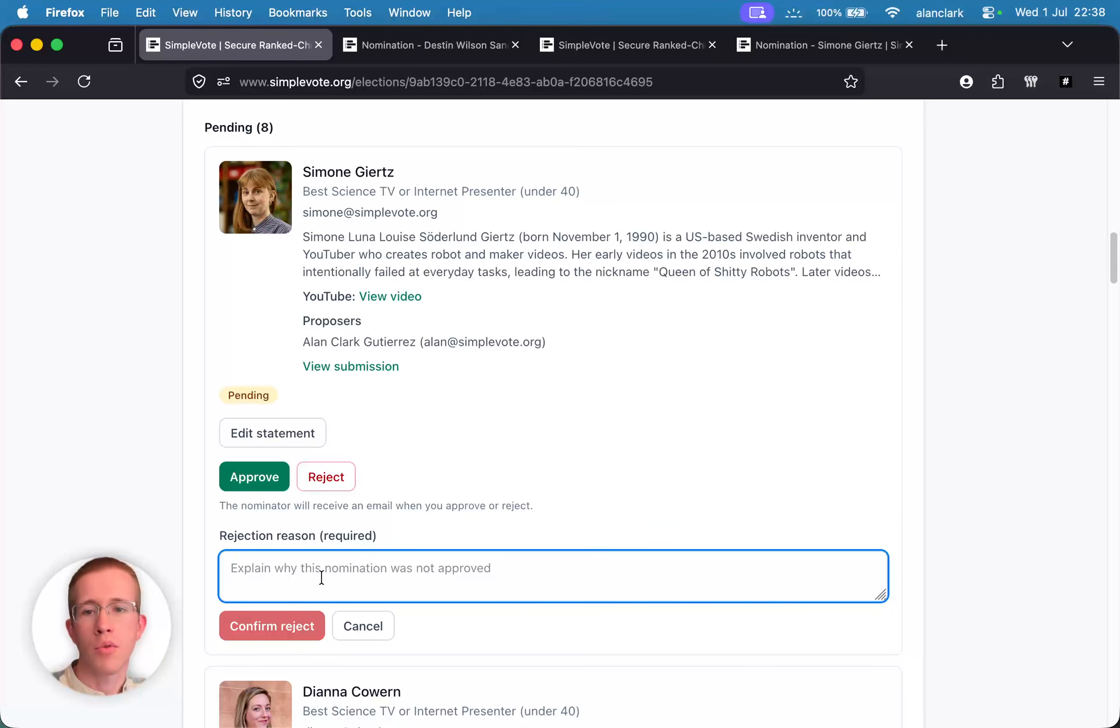
text(Not elig)
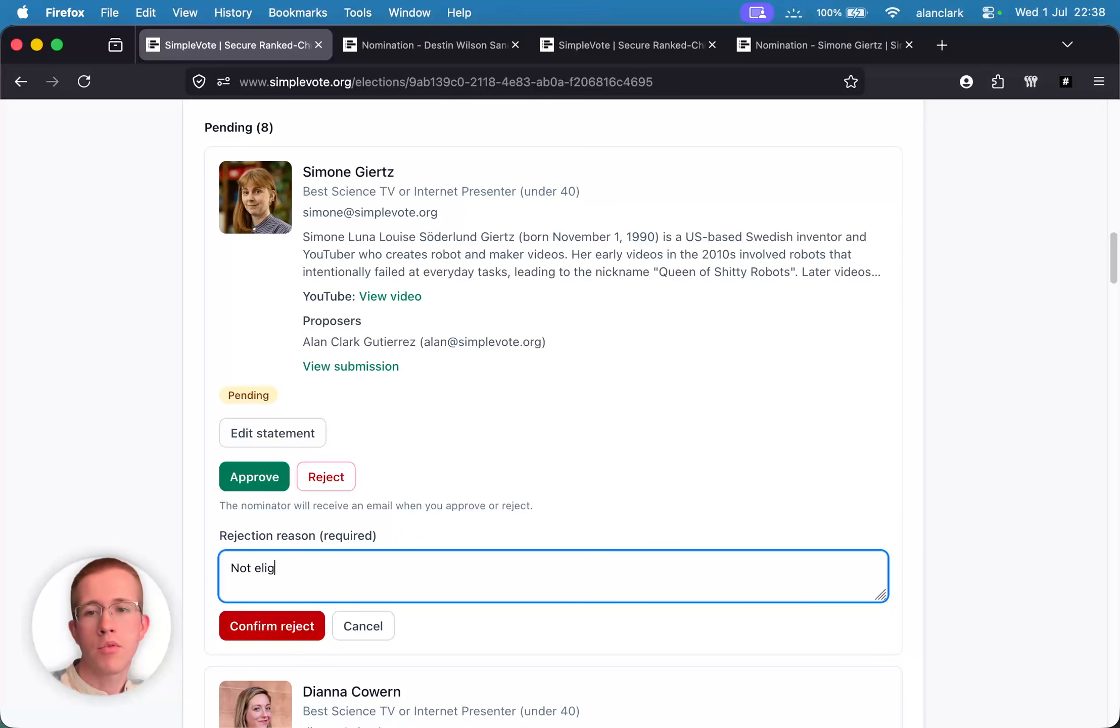
text(ible)
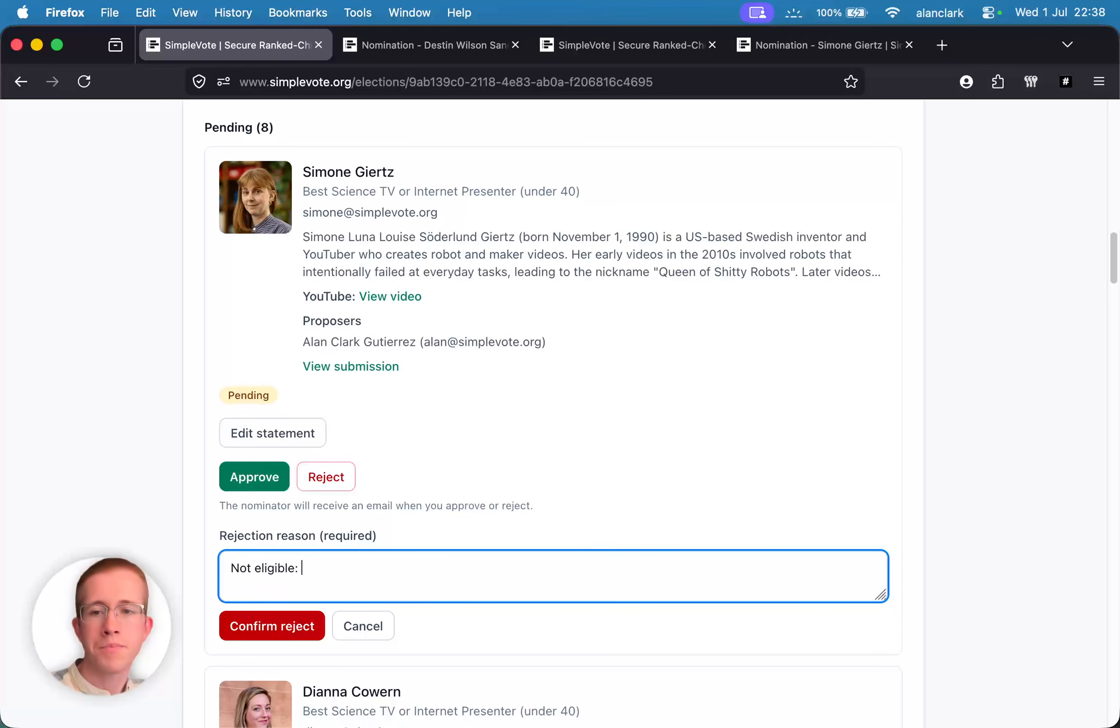
text(: reason)
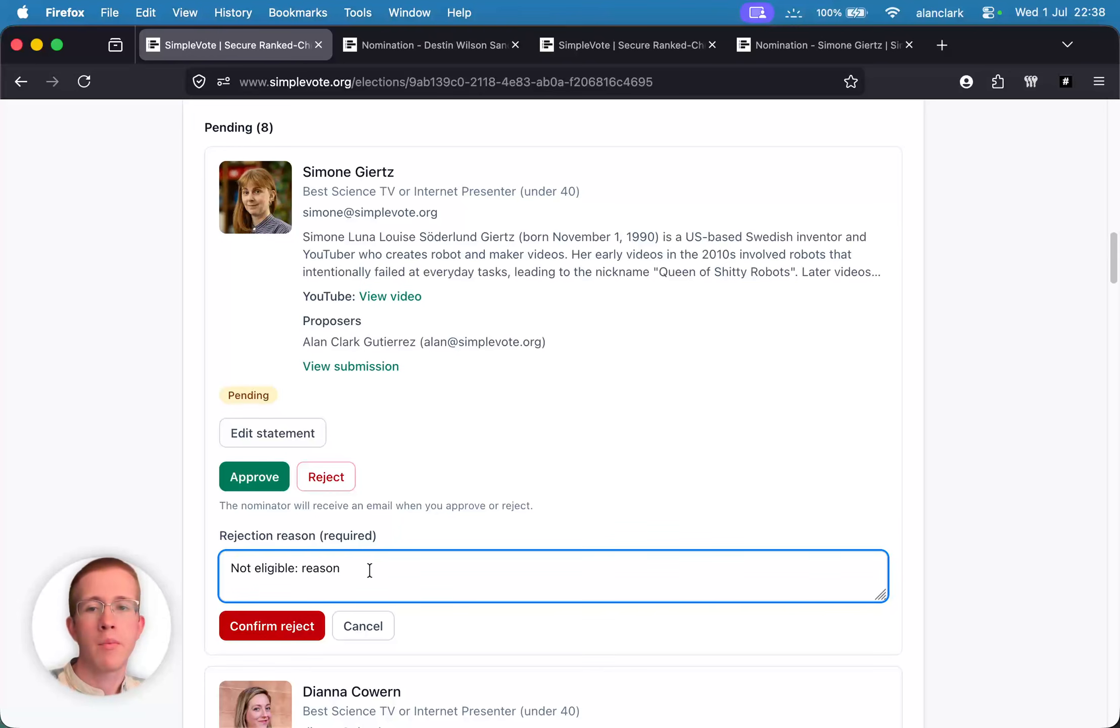
click(376, 624)
click(243, 480)
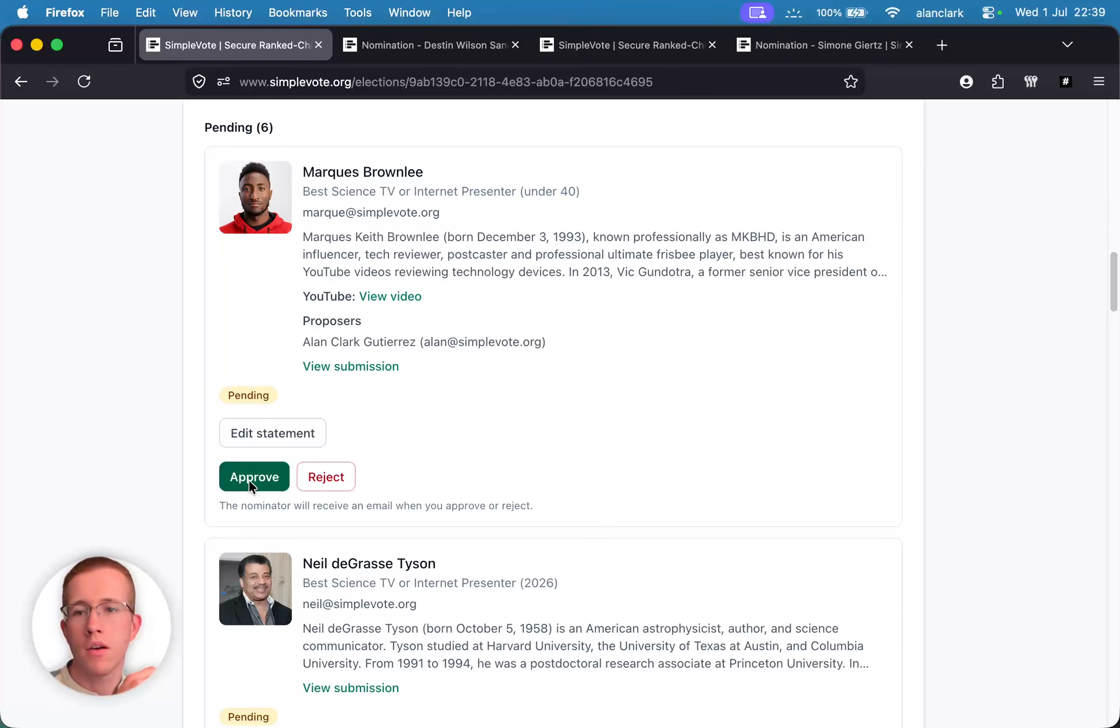
- Approve the next five pending nominations in turn, leaving a single one pending
click(245, 483)
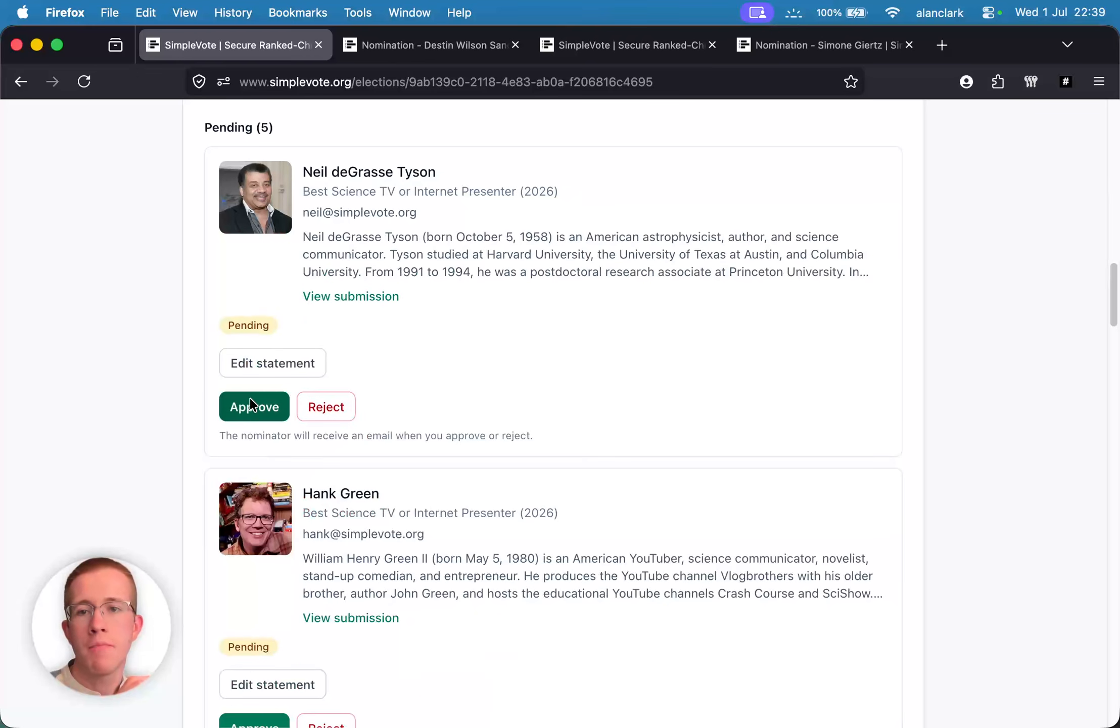
click(247, 411)
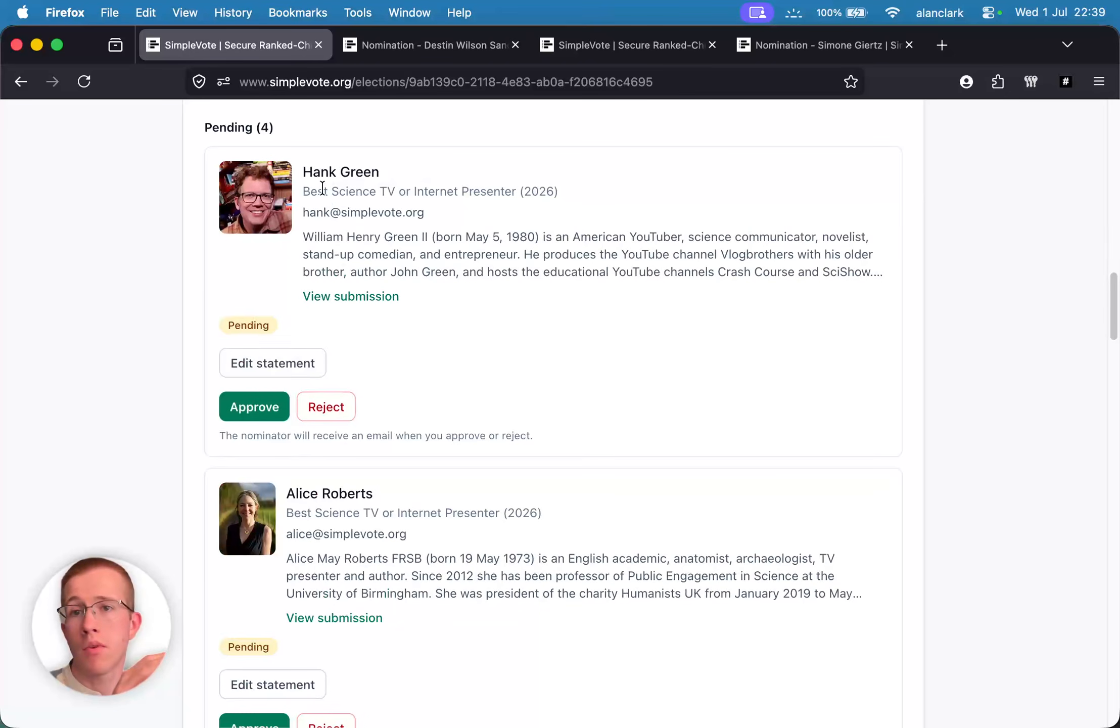
drag(303, 191, 577, 203)
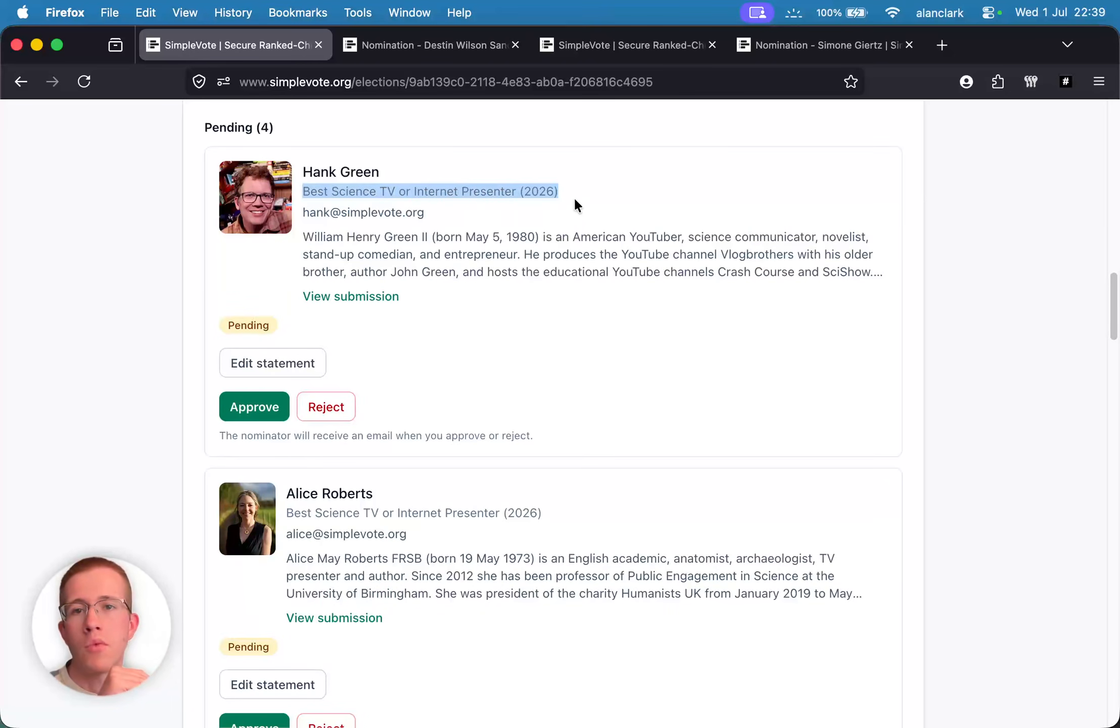
click(574, 201)
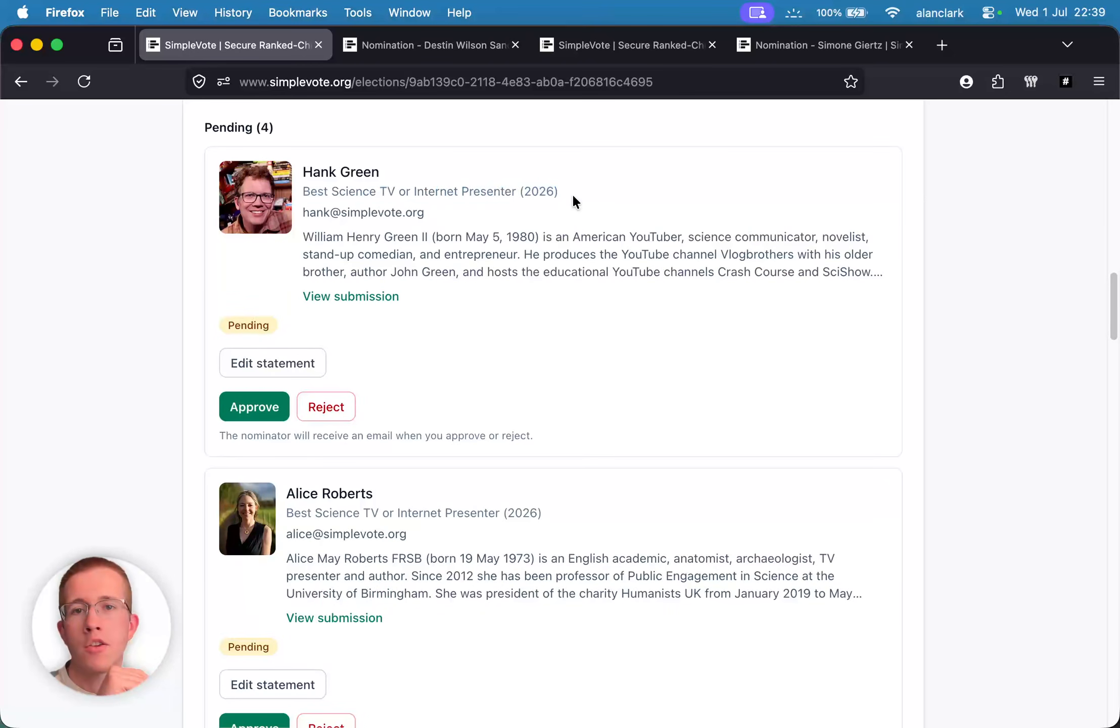
click(249, 406)
click(251, 406)
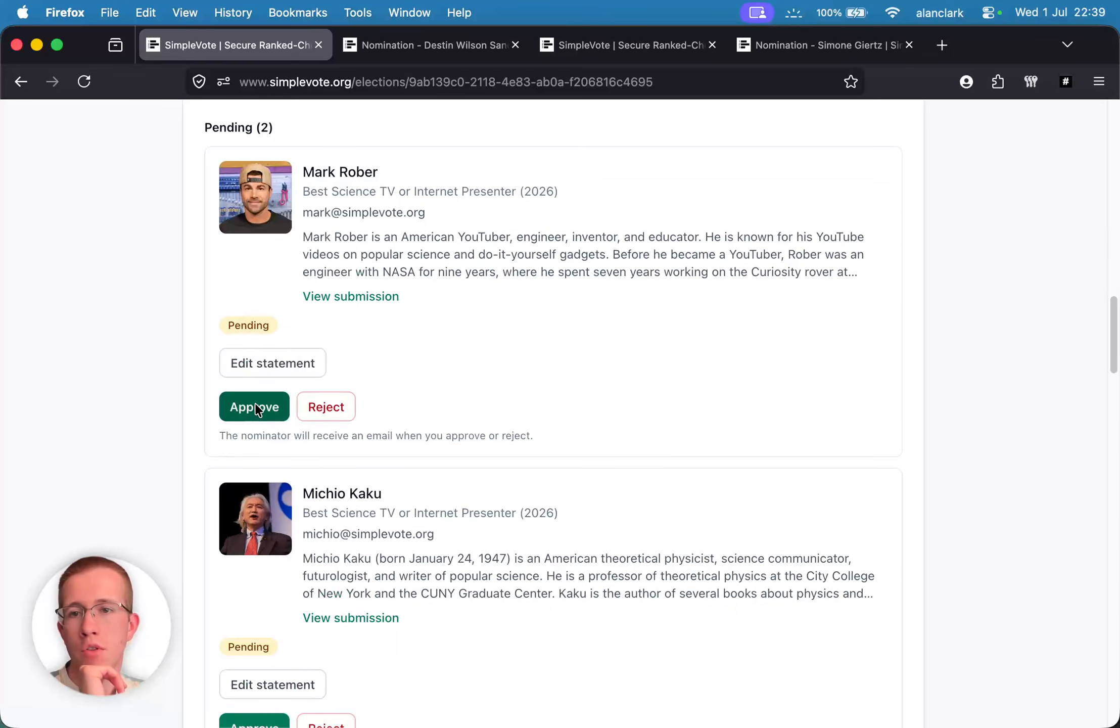
click(255, 406)
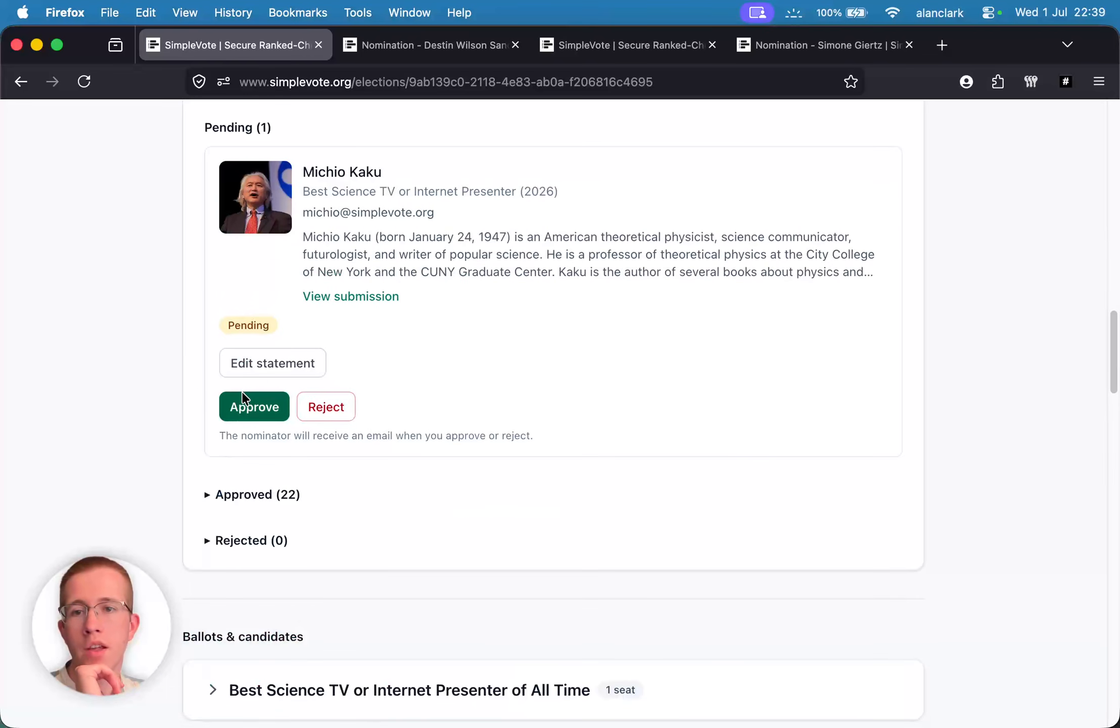
- Reject the last pending nomination with reason 'Rejected, really liked your documentaries though :('
click(324, 404)
click(284, 486)
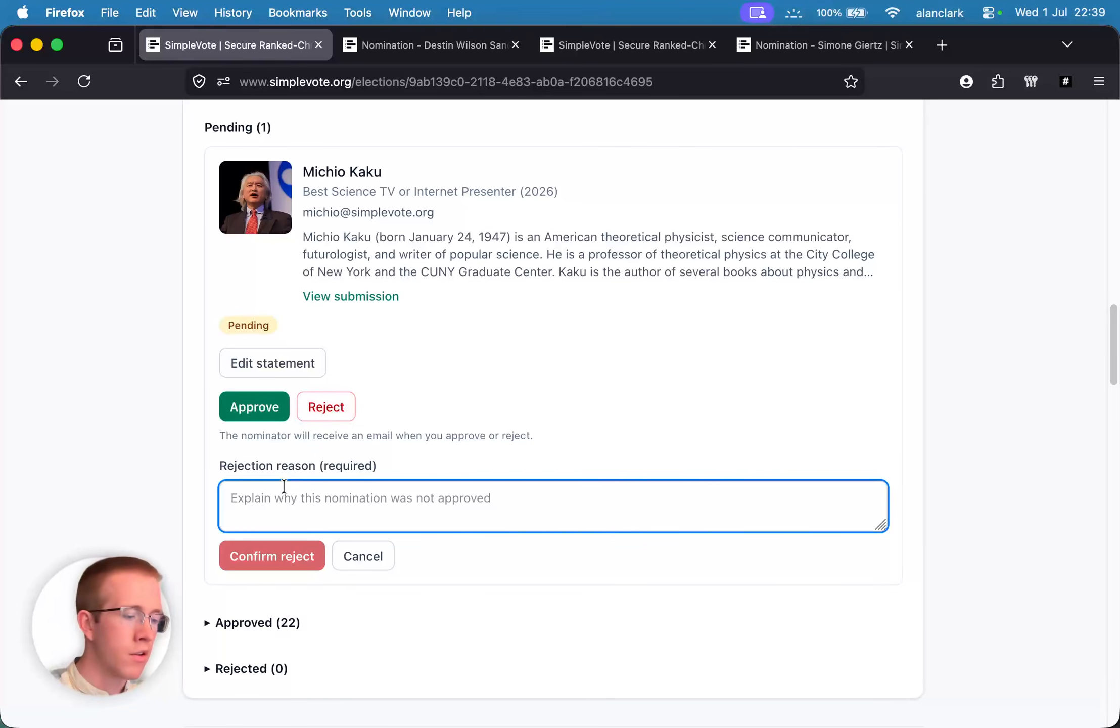
text(Rejected, r)
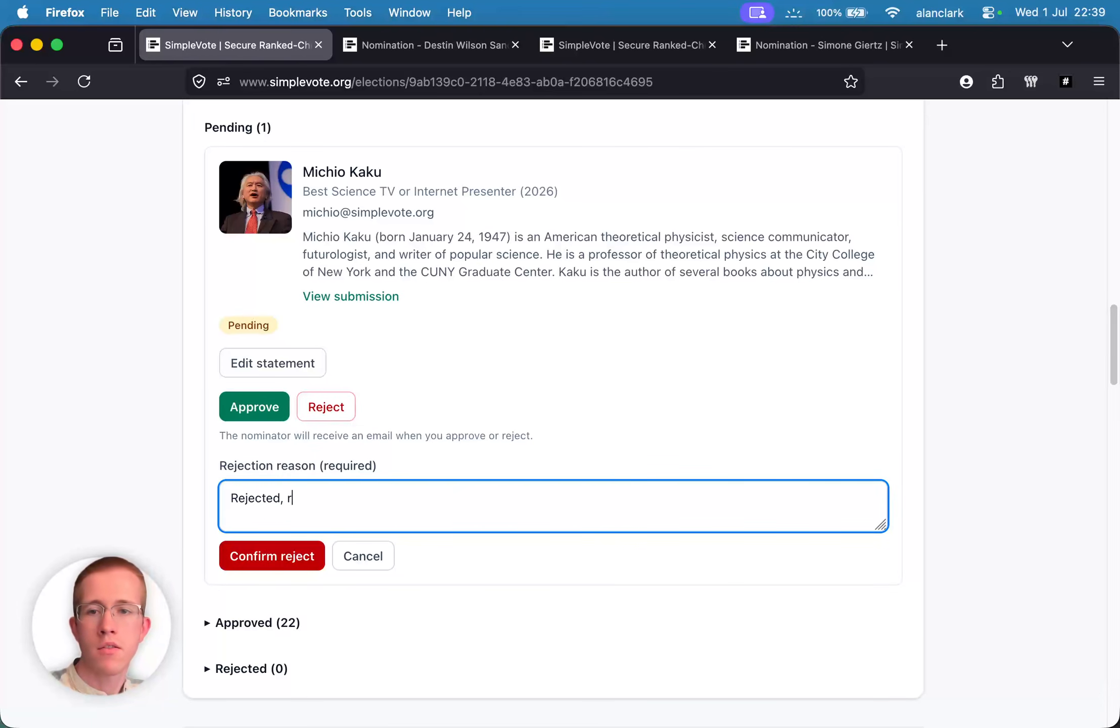
text(eally liked you)
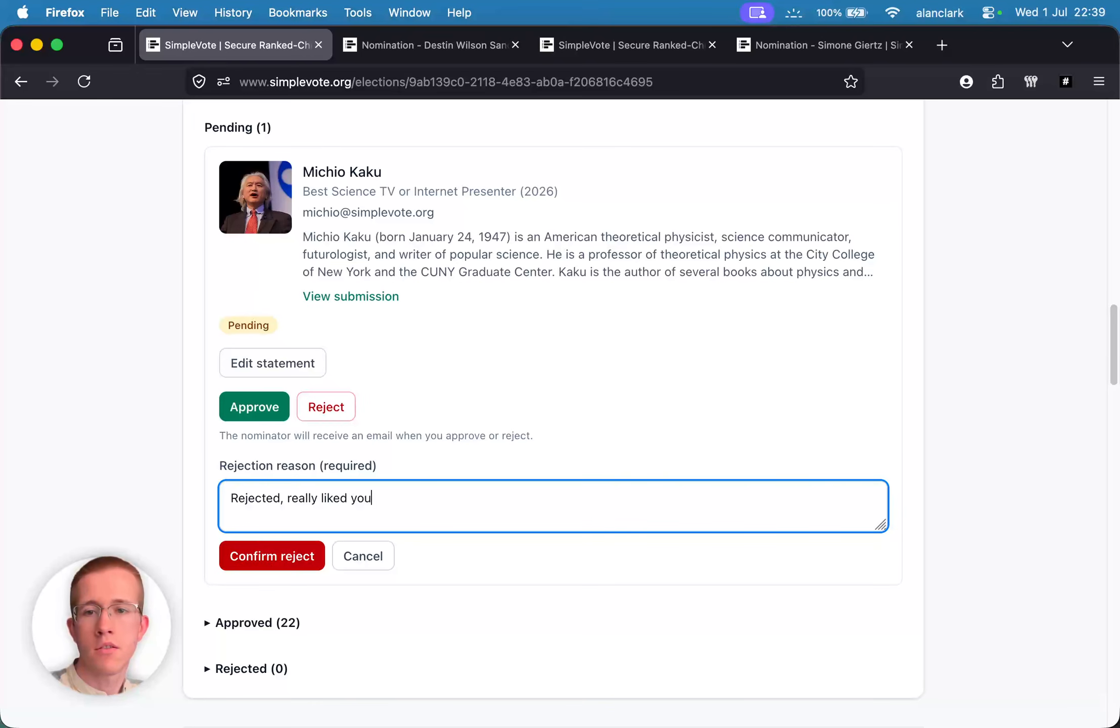
text(r documentaries though )
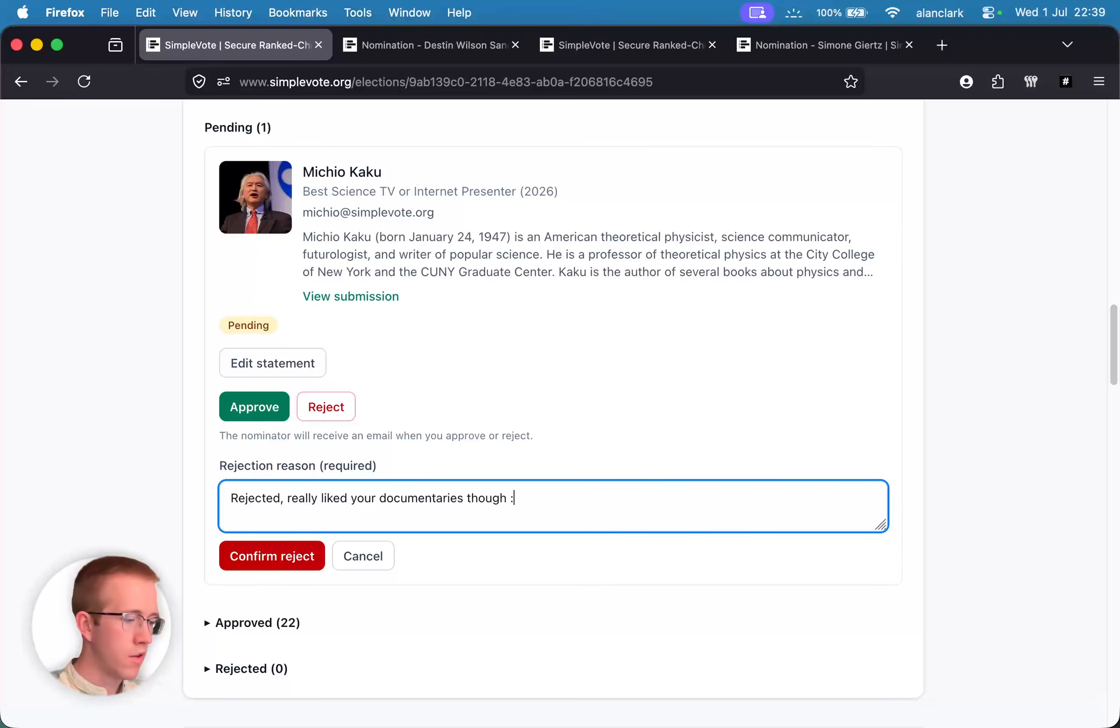
text(:()
click(246, 557)
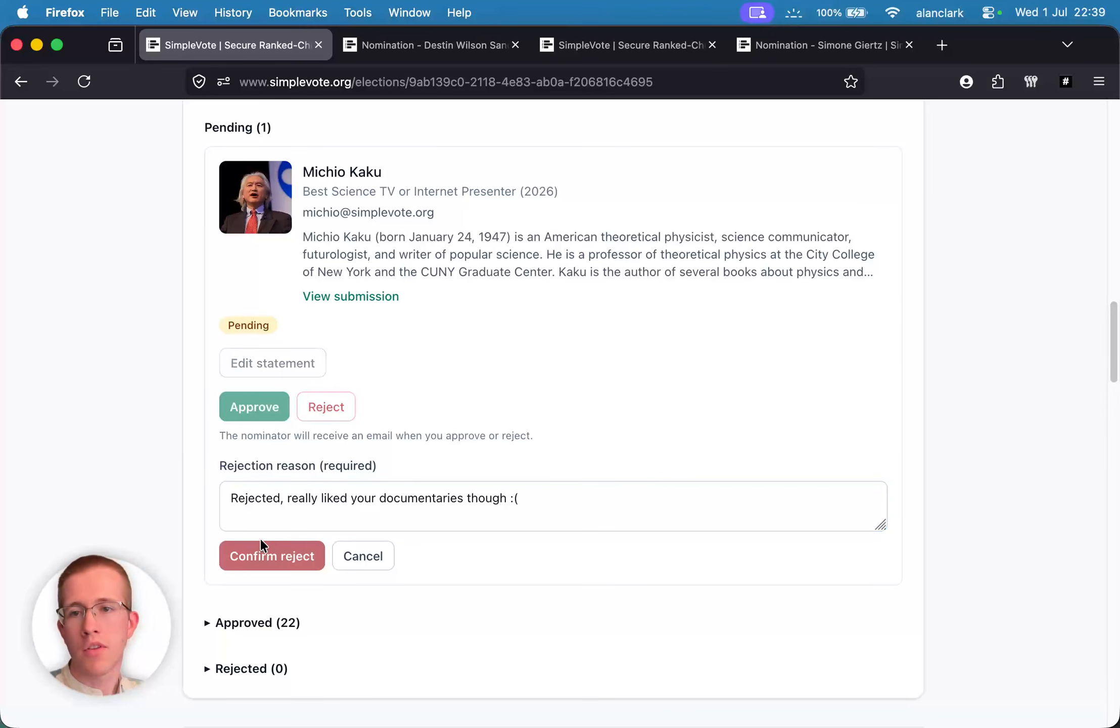
- Check the rejection reason in the Rejected list, then collapse it and expand Approved
scroll(305, 336, up, 5)
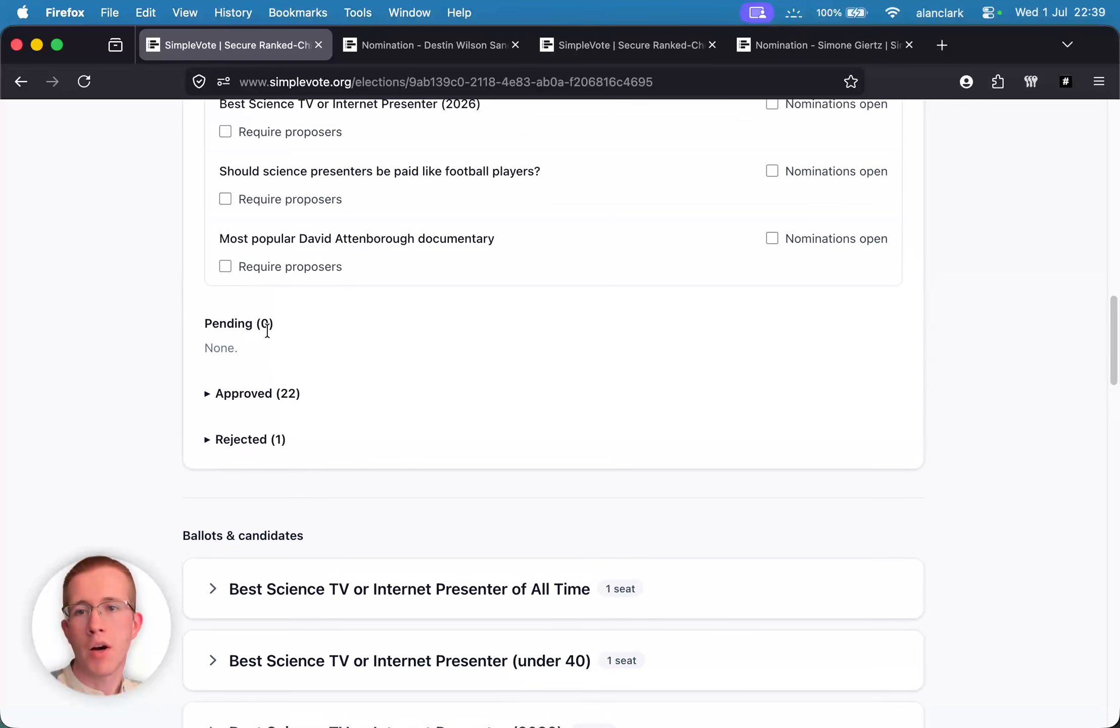
click(204, 440)
scroll(394, 506, down, 3)
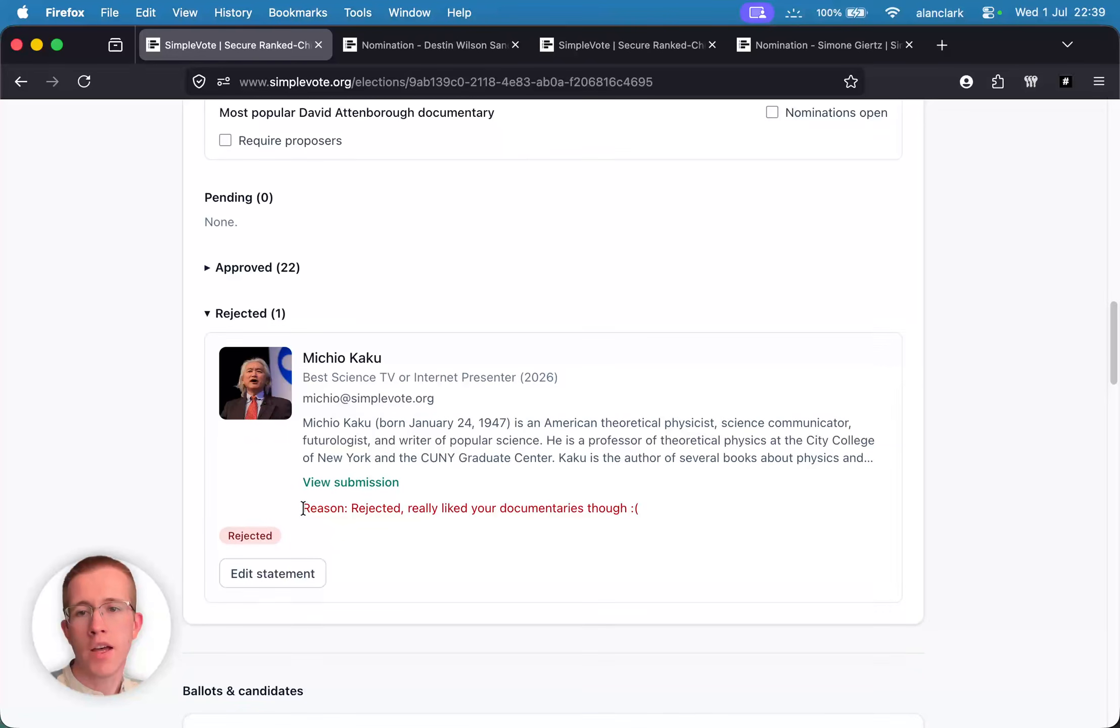
drag(302, 508, 695, 512)
click(673, 528)
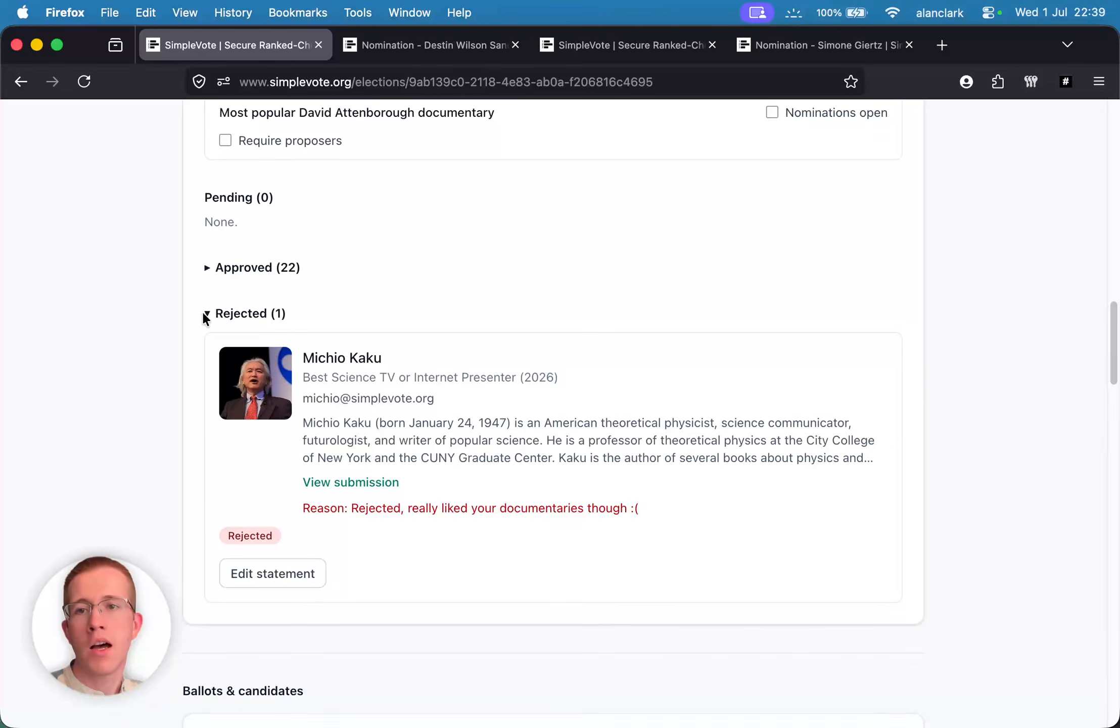
click(202, 312)
click(210, 268)
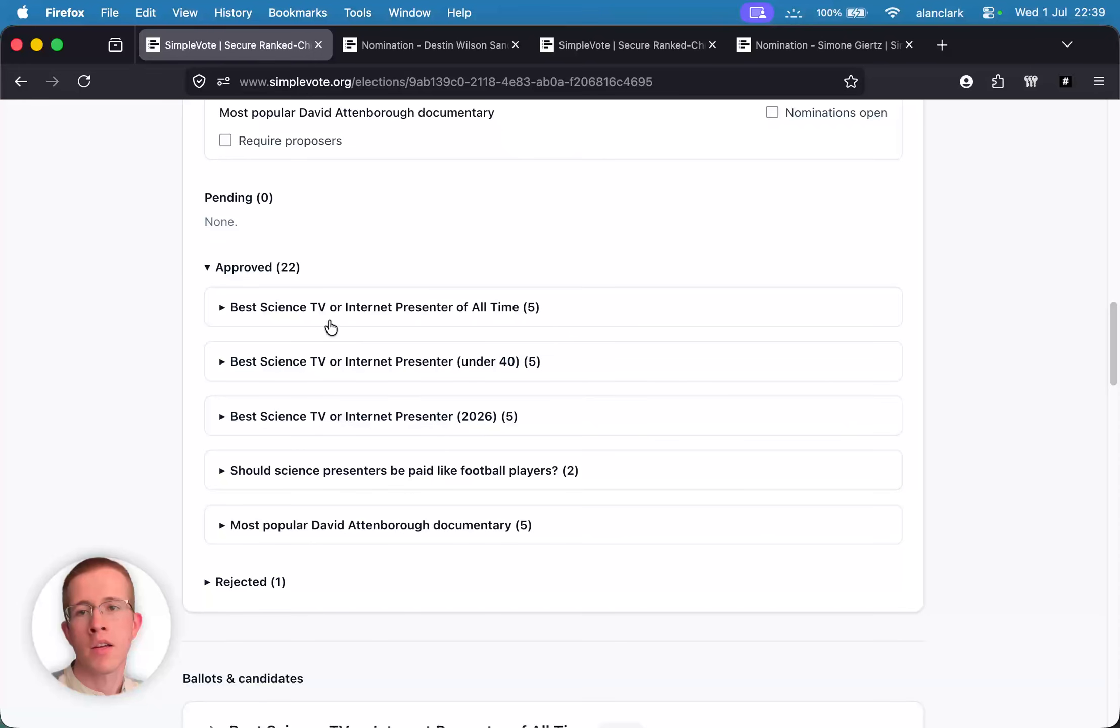
- Look over the under 40 approved nominees, collapse them, and expand the All Time category's five
drag(251, 324, 614, 548)
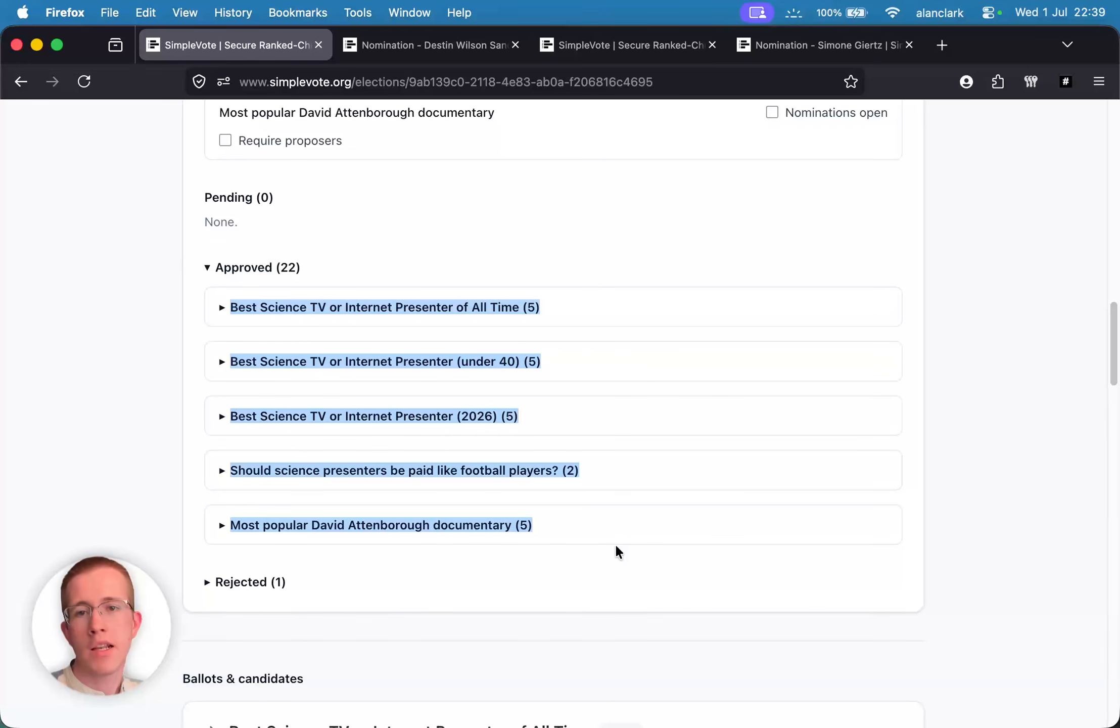
click(513, 270)
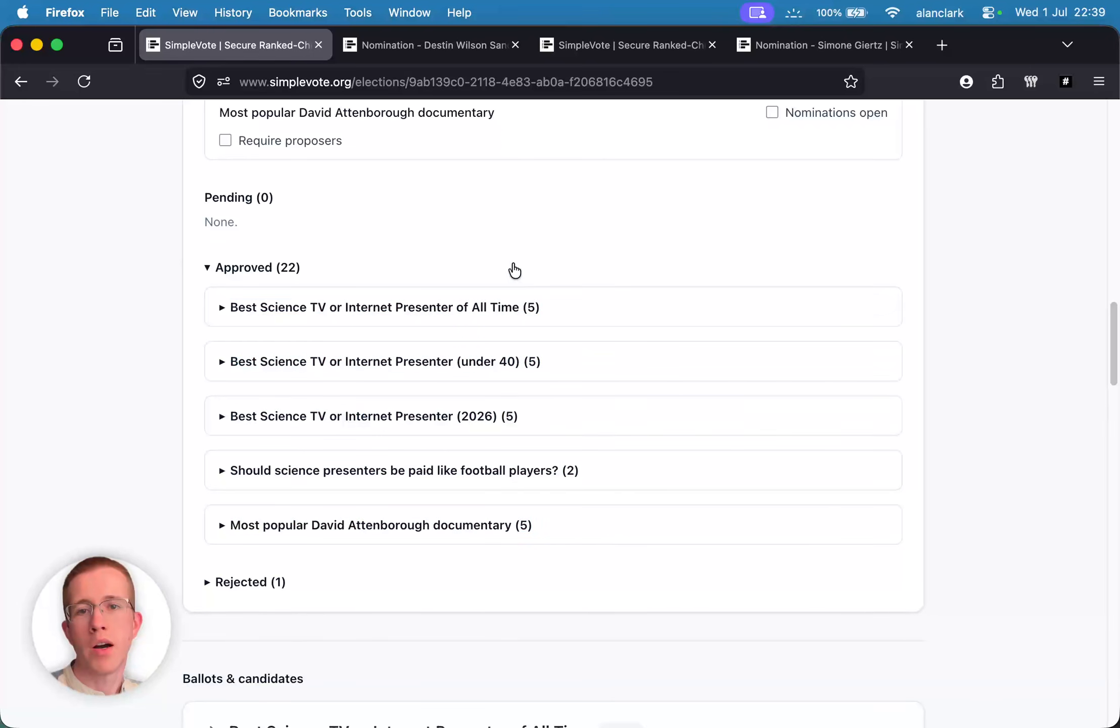
click(256, 269)
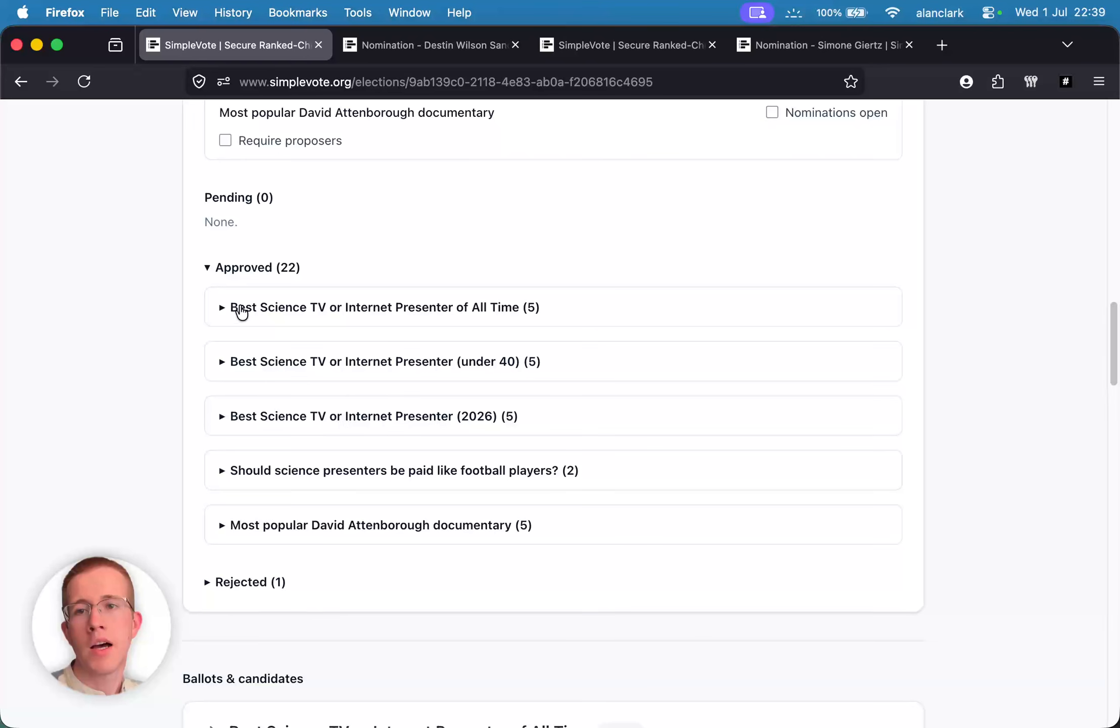
click(236, 364)
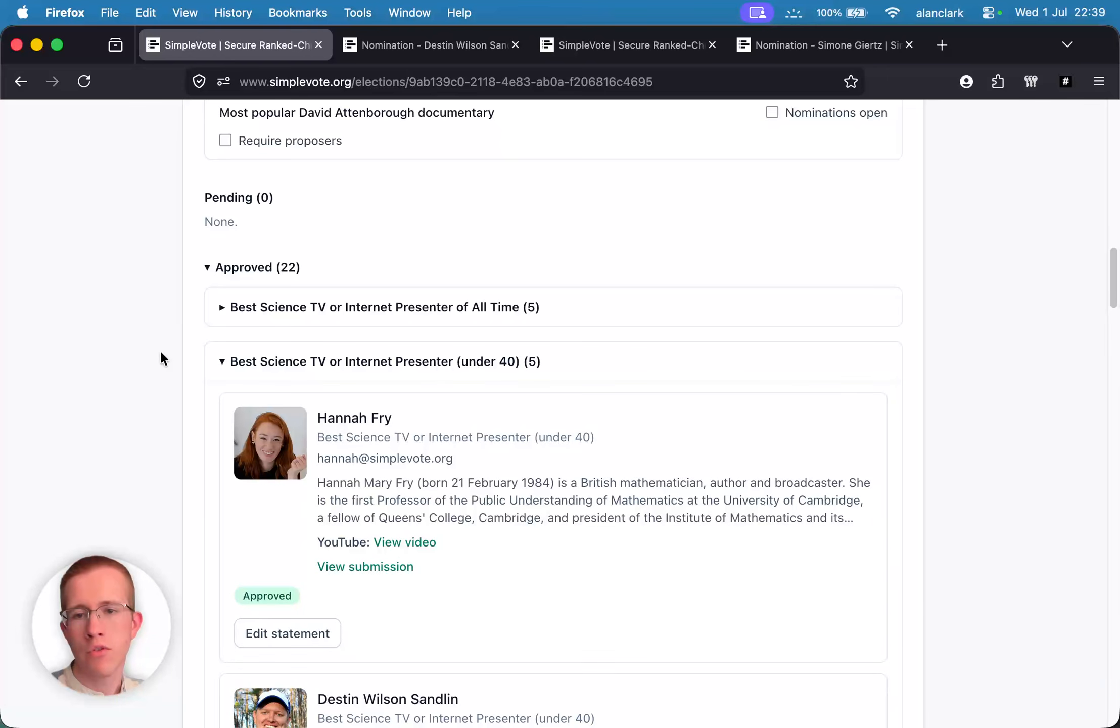
scroll(163, 350, down, 5)
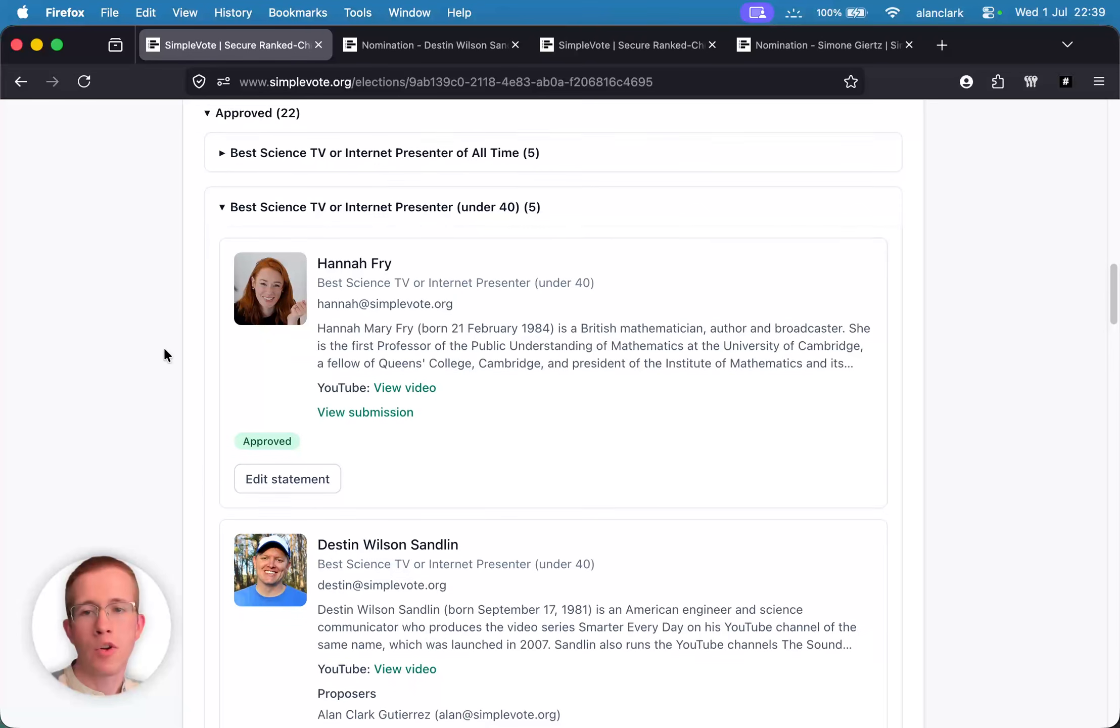
scroll(164, 347, up, 3)
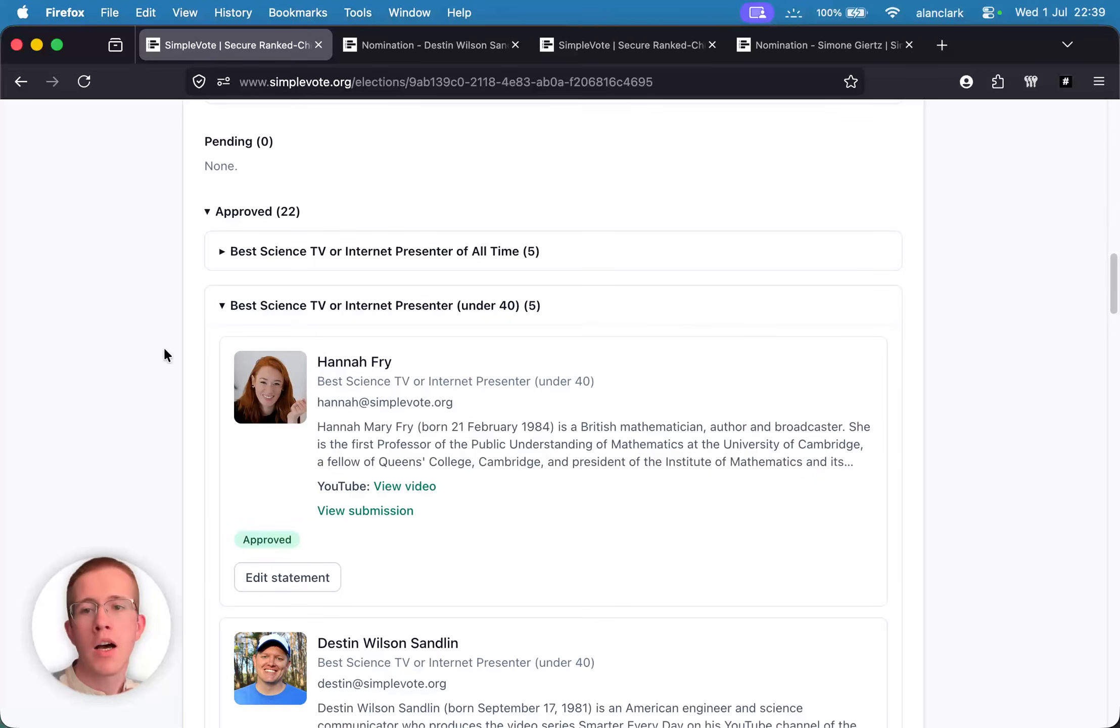
scroll(163, 347, down, 4)
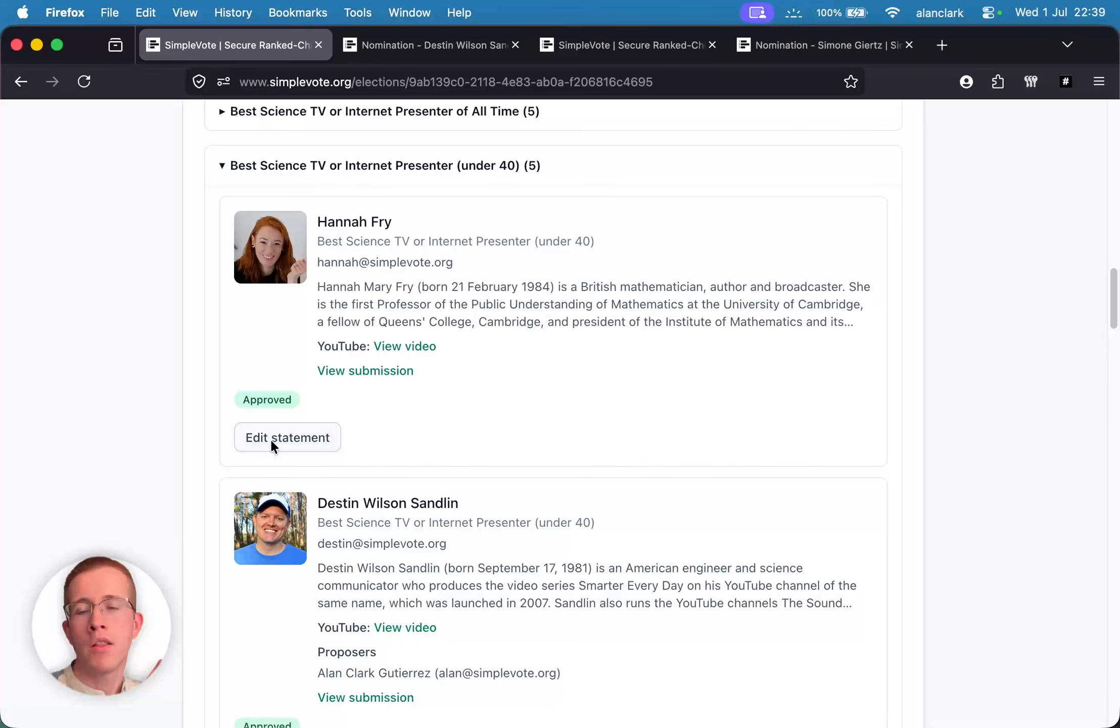
scroll(192, 403, up, 3)
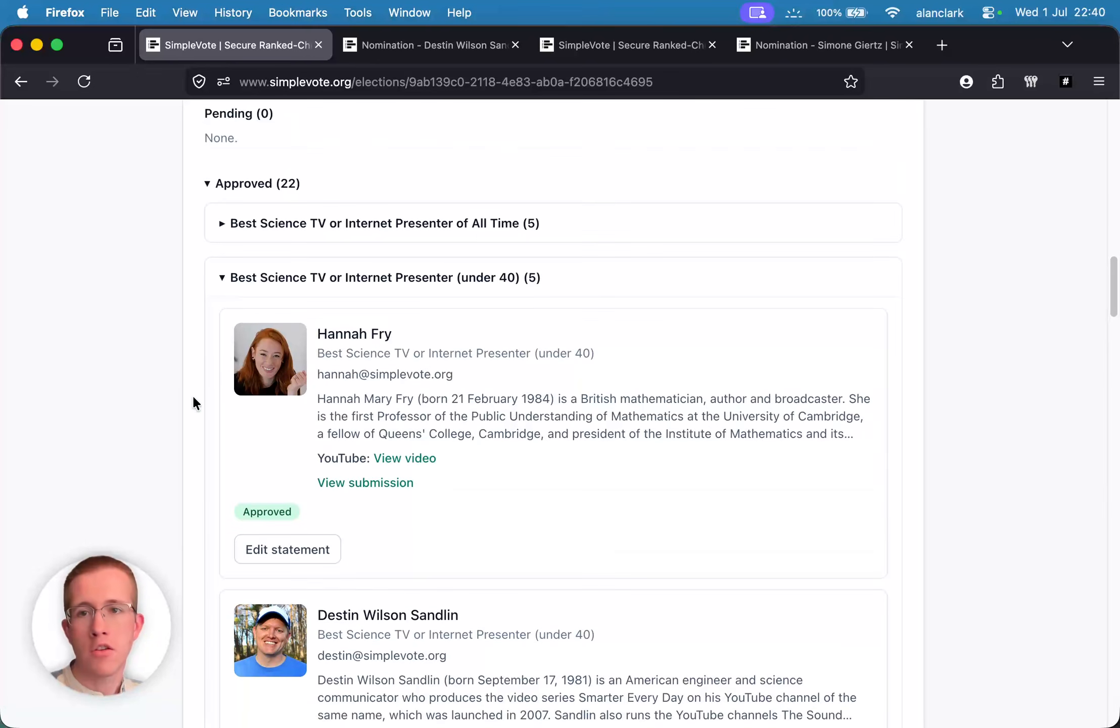
click(237, 278)
click(267, 225)
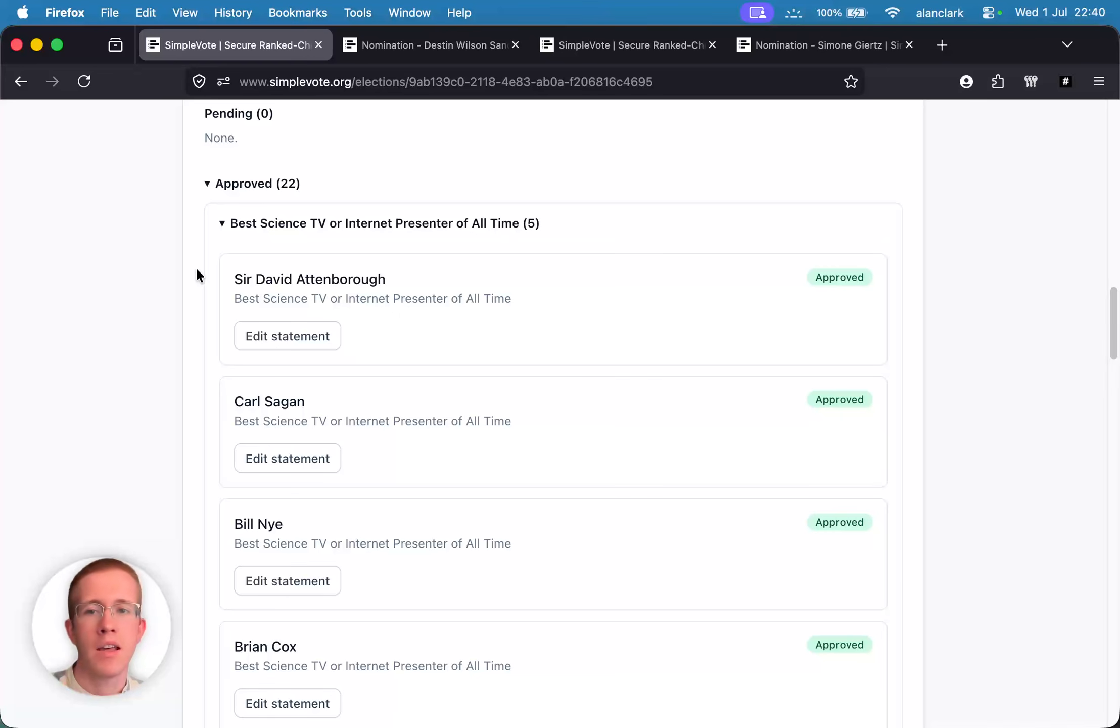
- Open the top approved candidate's statement, enter their email address and paste in their biography
click(278, 338)
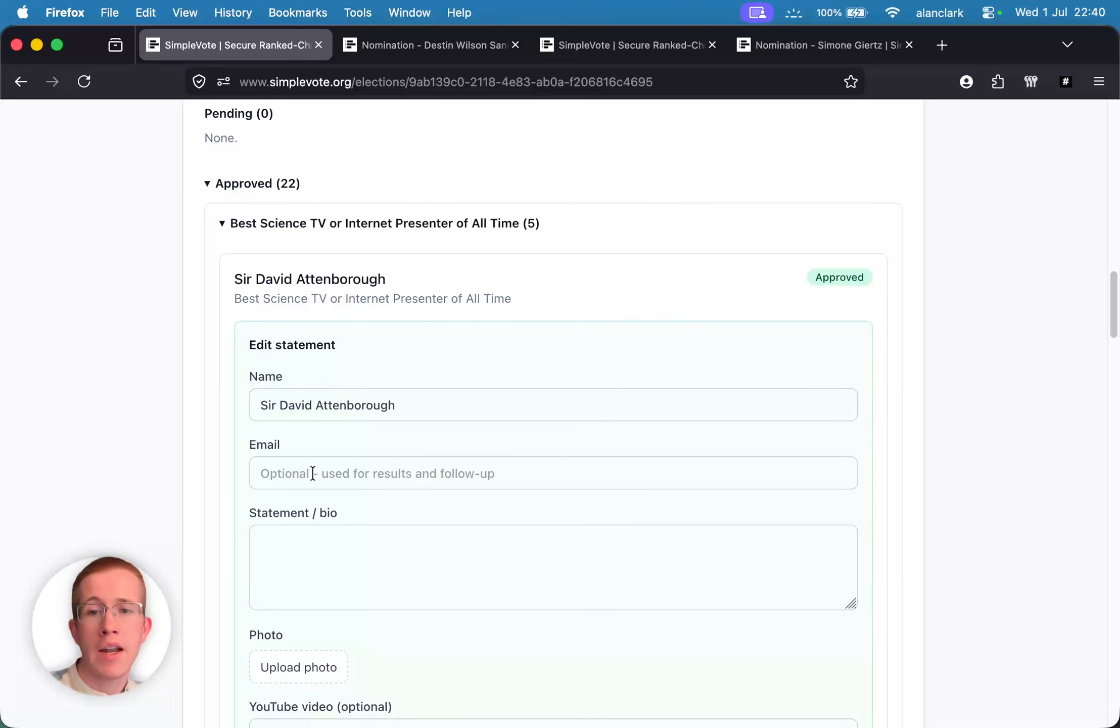
scroll(314, 468, down, 2)
click(312, 430)
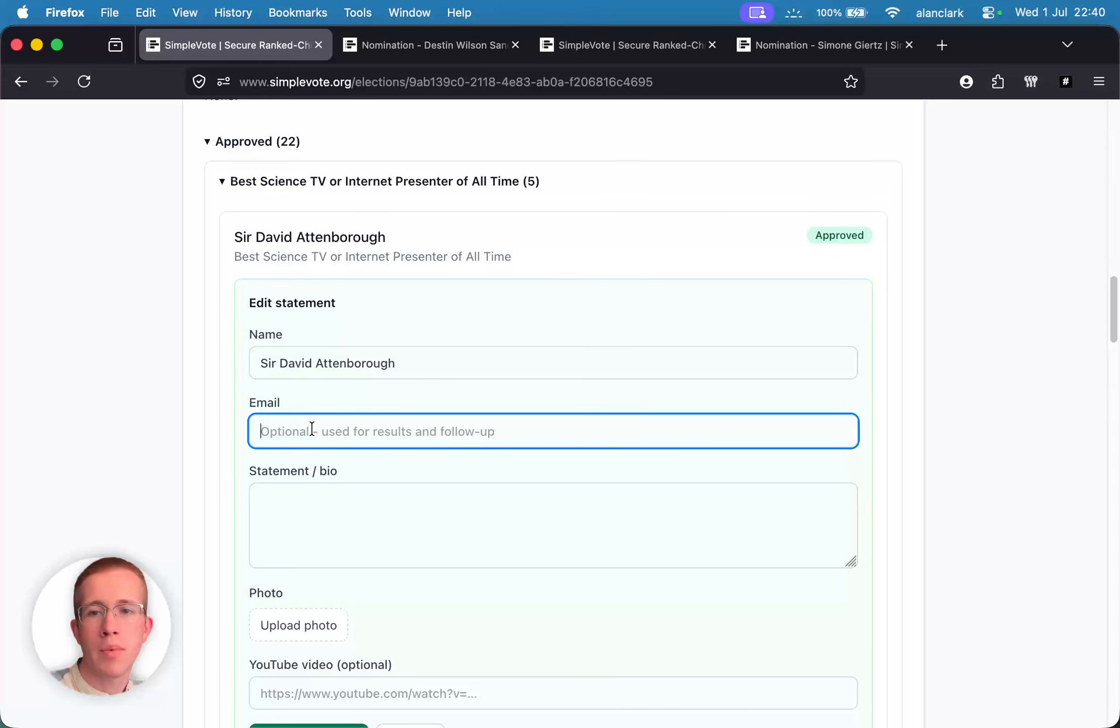
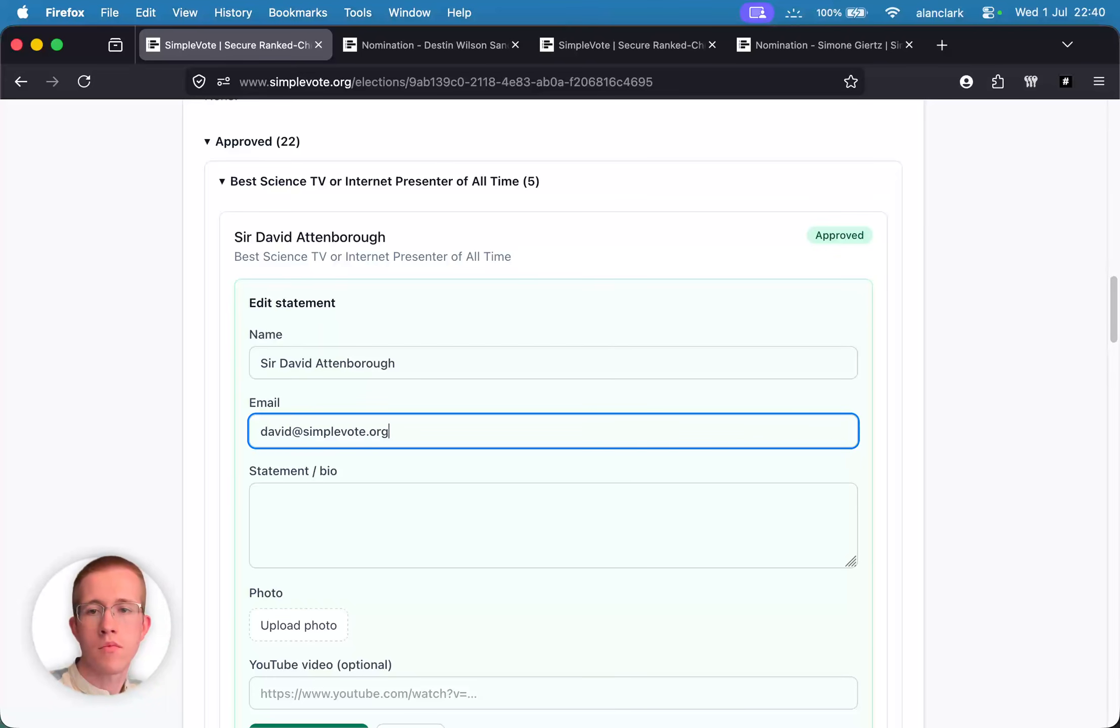
key(super+Tab)
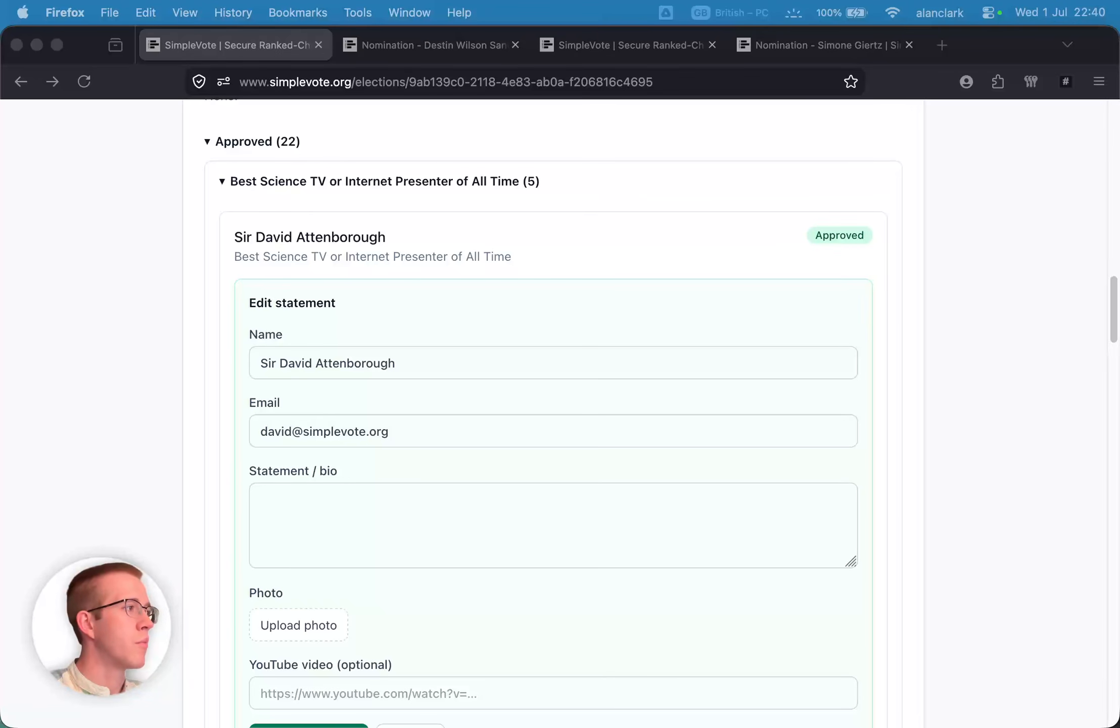
click(478, 503)
key(super+v)
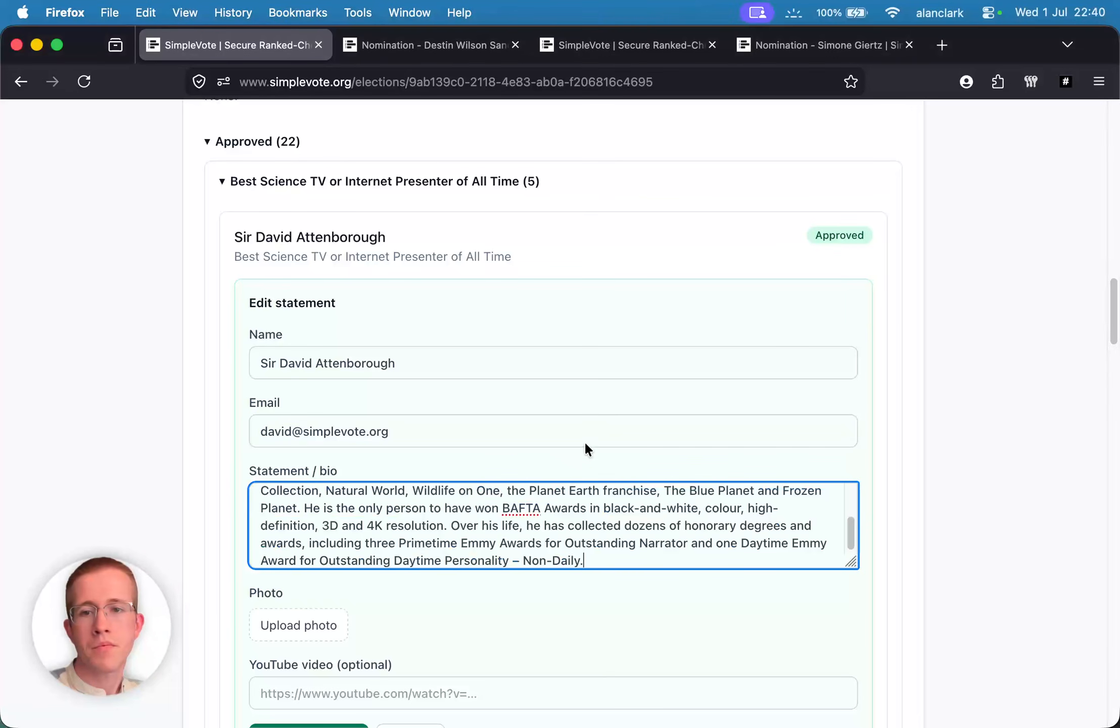
- Paste the candidate's YouTube video link into the video field
scroll(591, 438, down, 4)
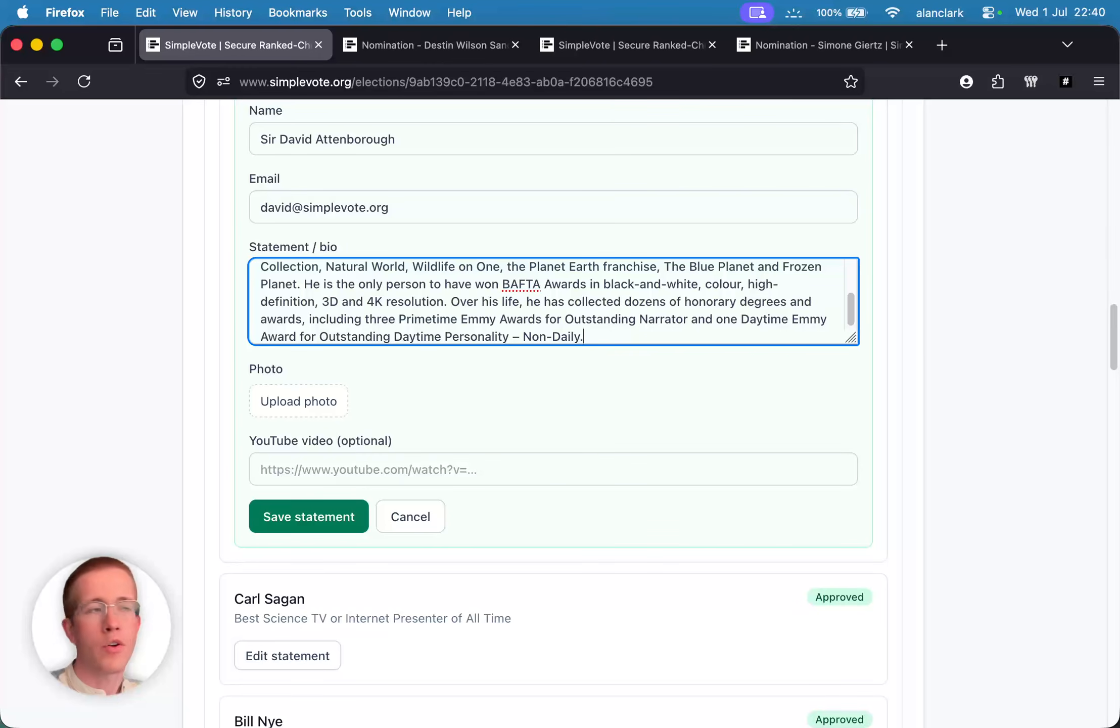
key(super+Tab)
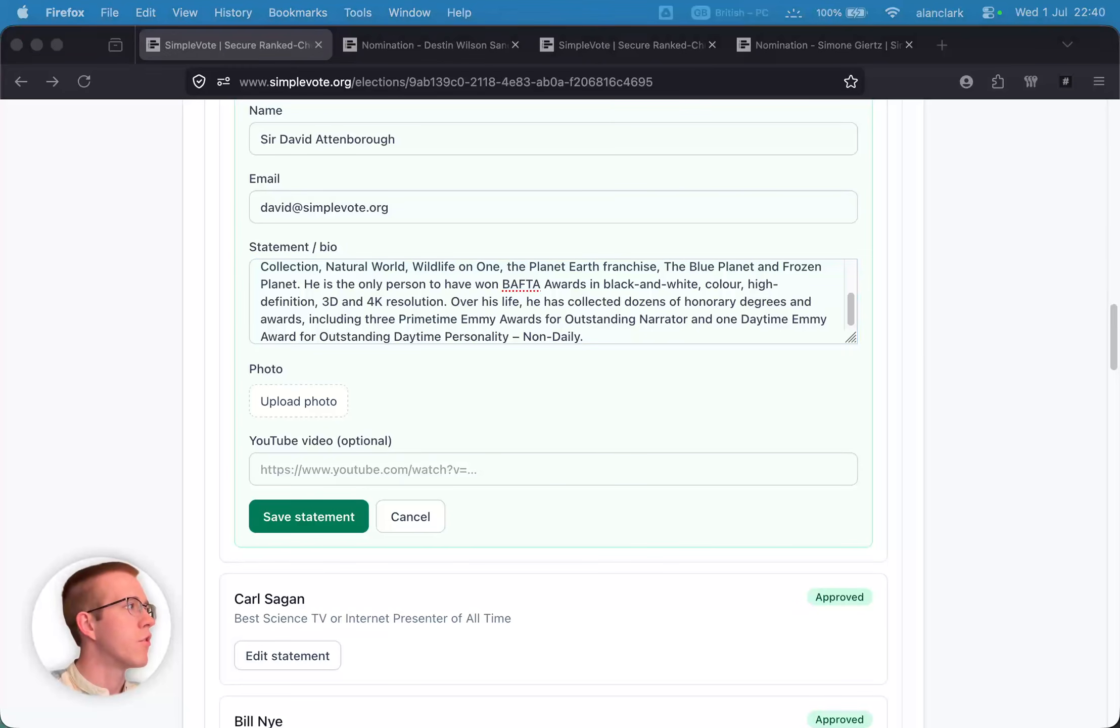
click(410, 466)
text(https://www.youtube.com/watch?v=jbnD51d3sG4)
- Upload the candidate's photo from the Demo Candidates folder and save the statement
click(289, 403)
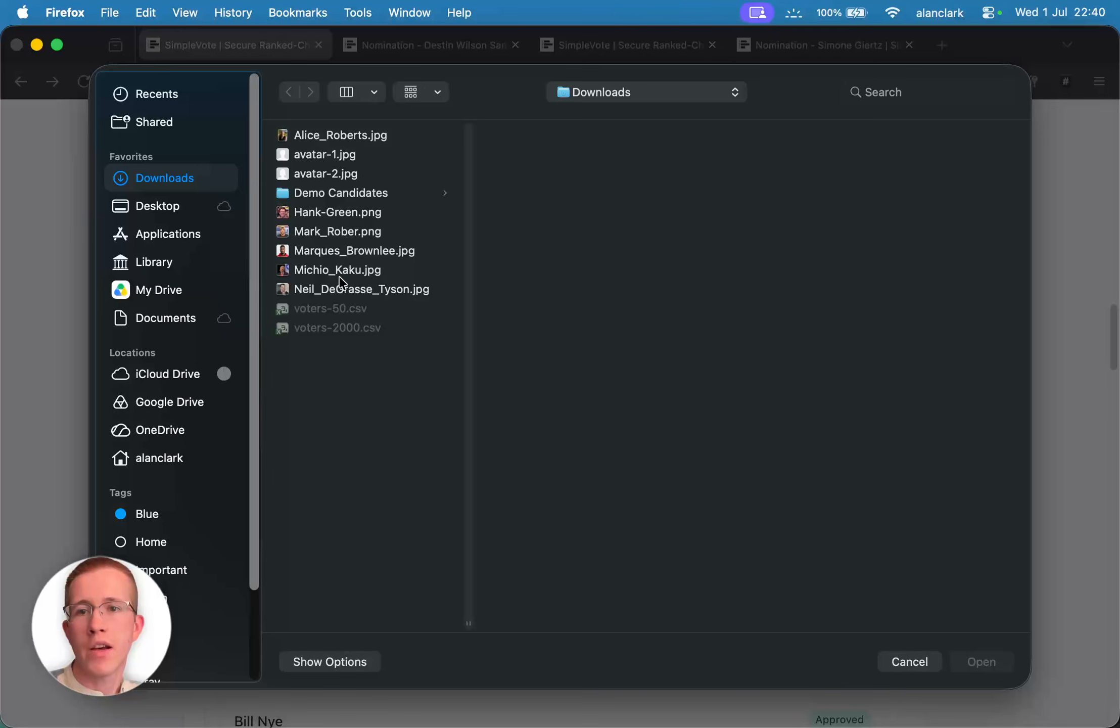
click(357, 194)
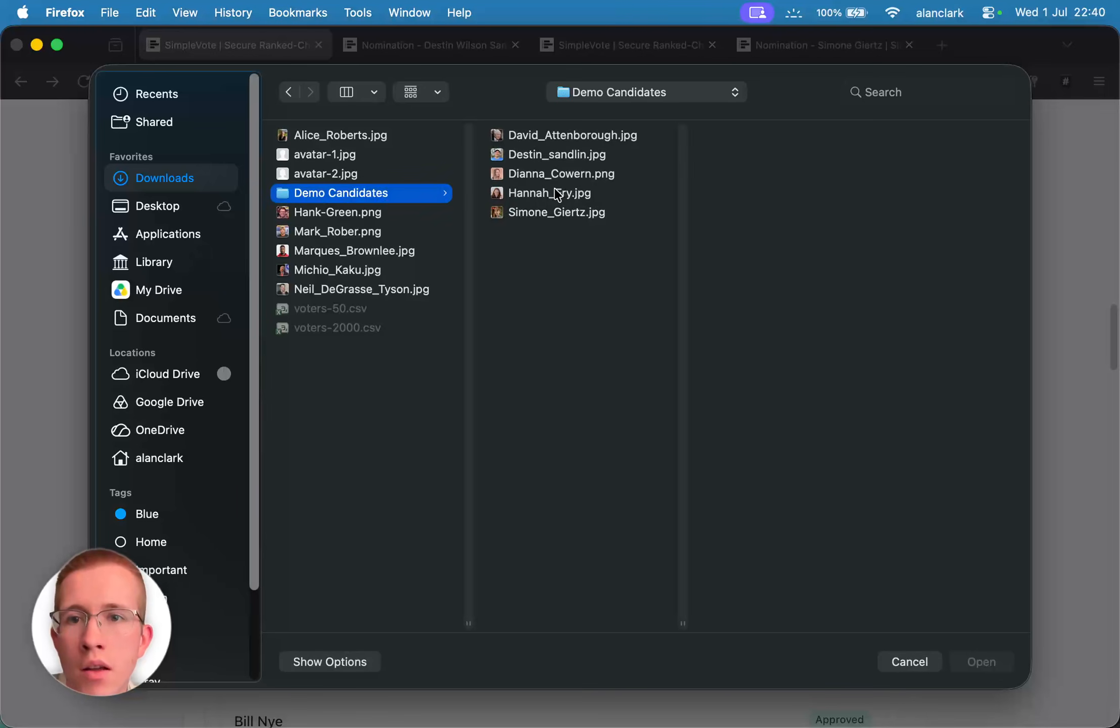
click(548, 135)
click(983, 661)
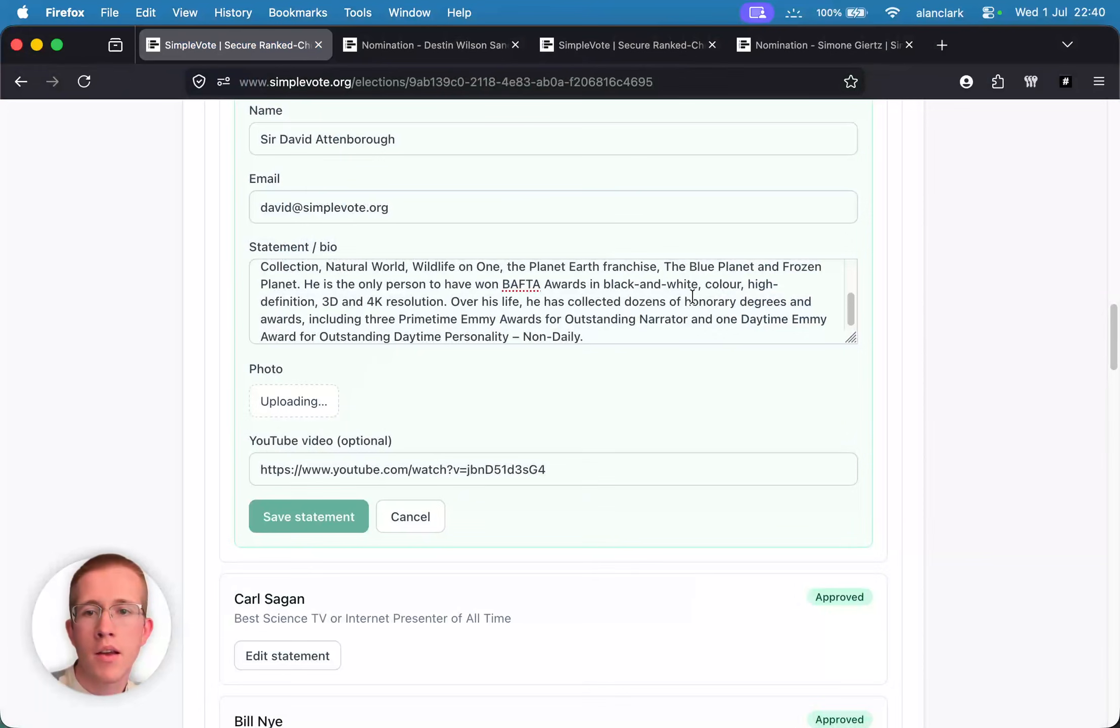
scroll(331, 322, up, 3)
scroll(217, 311, up, 2)
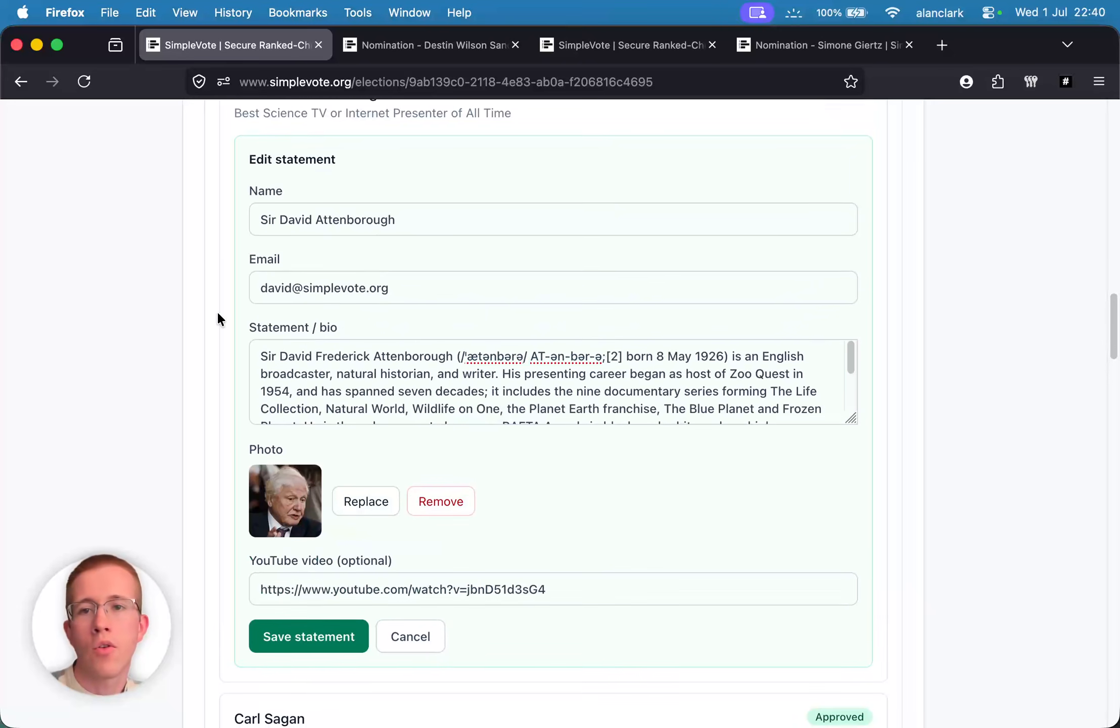
click(310, 640)
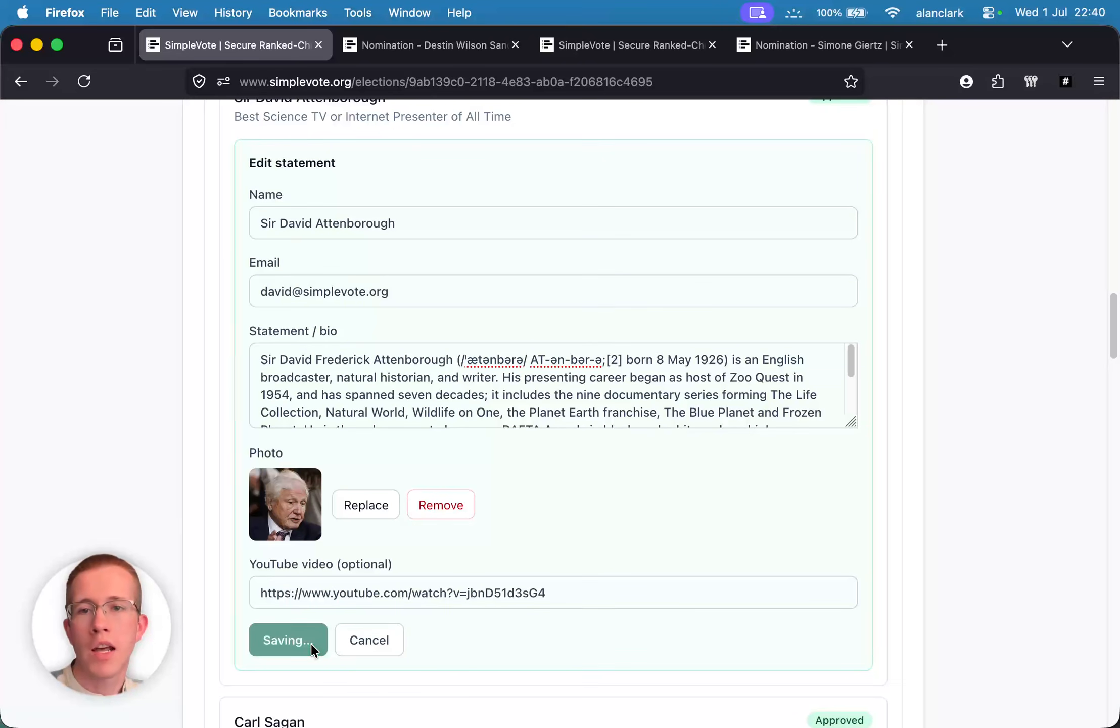
scroll(314, 396, up, 3)
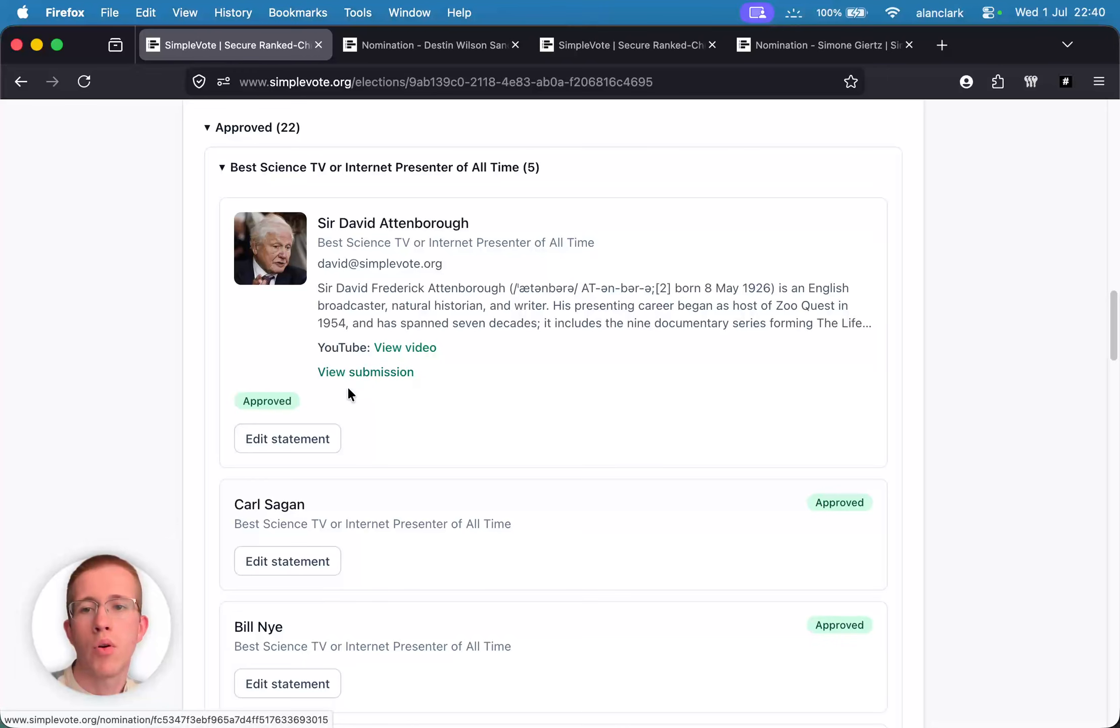
click(353, 374)
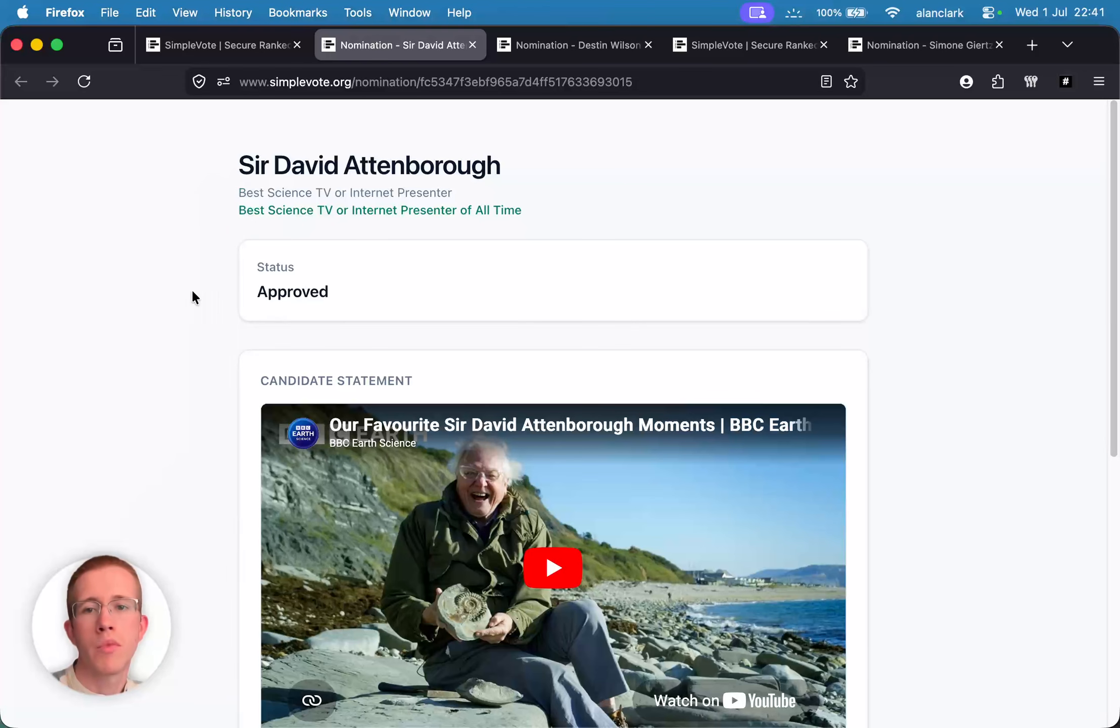
drag(270, 289, 438, 285)
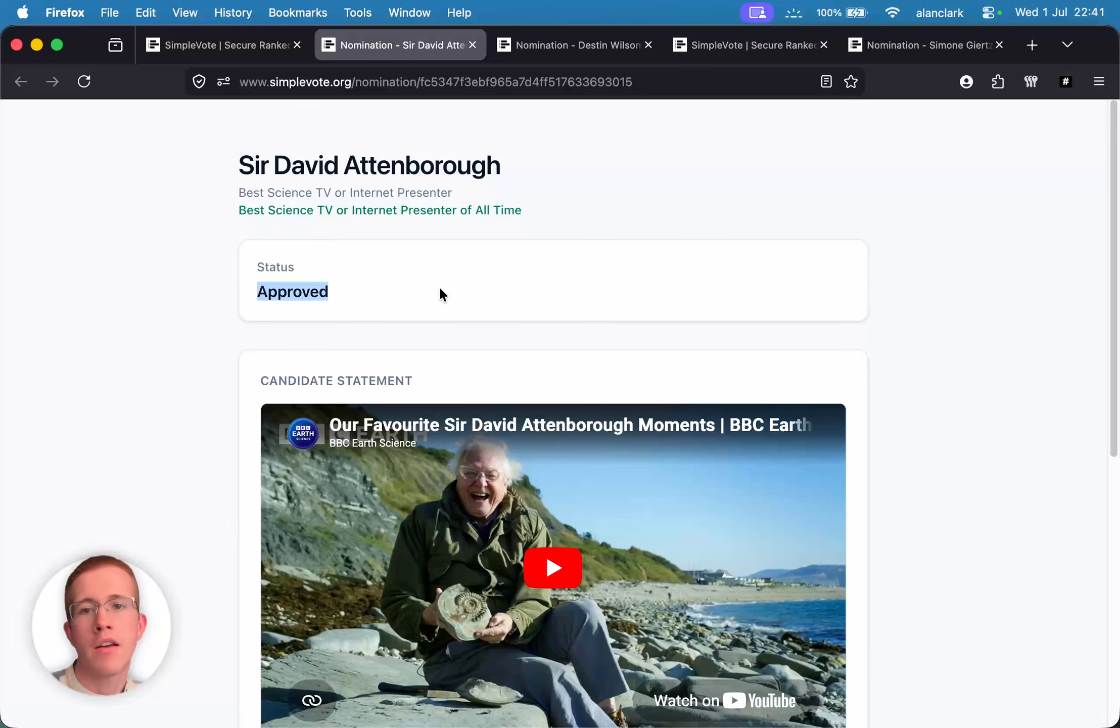
click(413, 300)
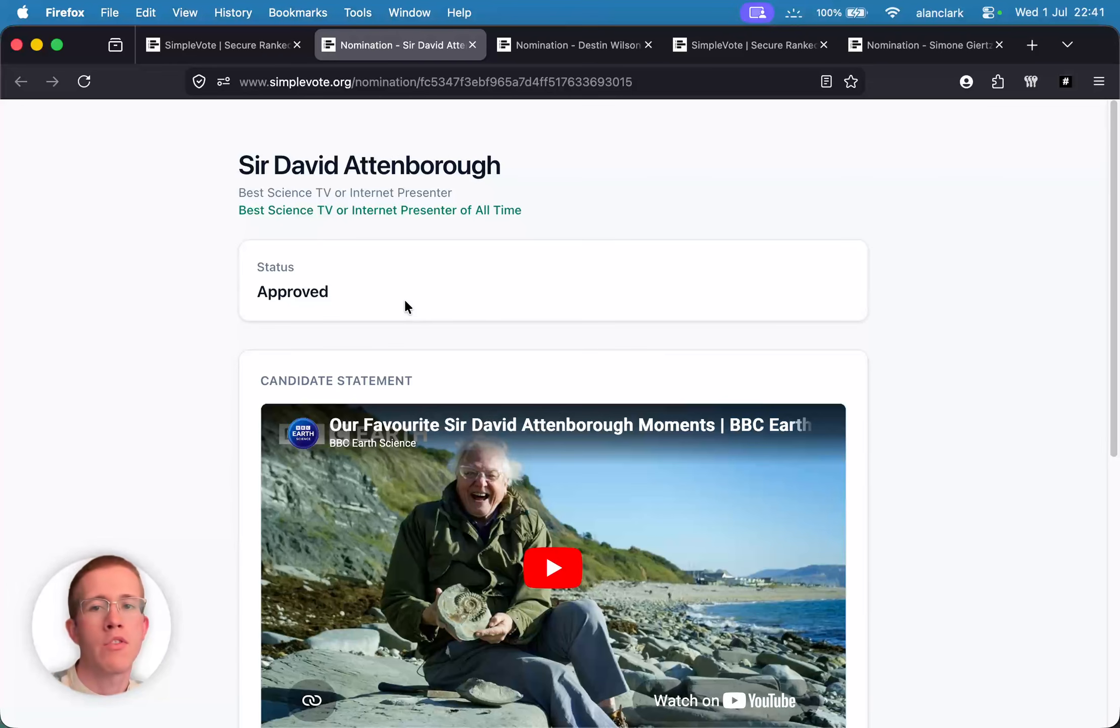
drag(255, 295, 407, 320)
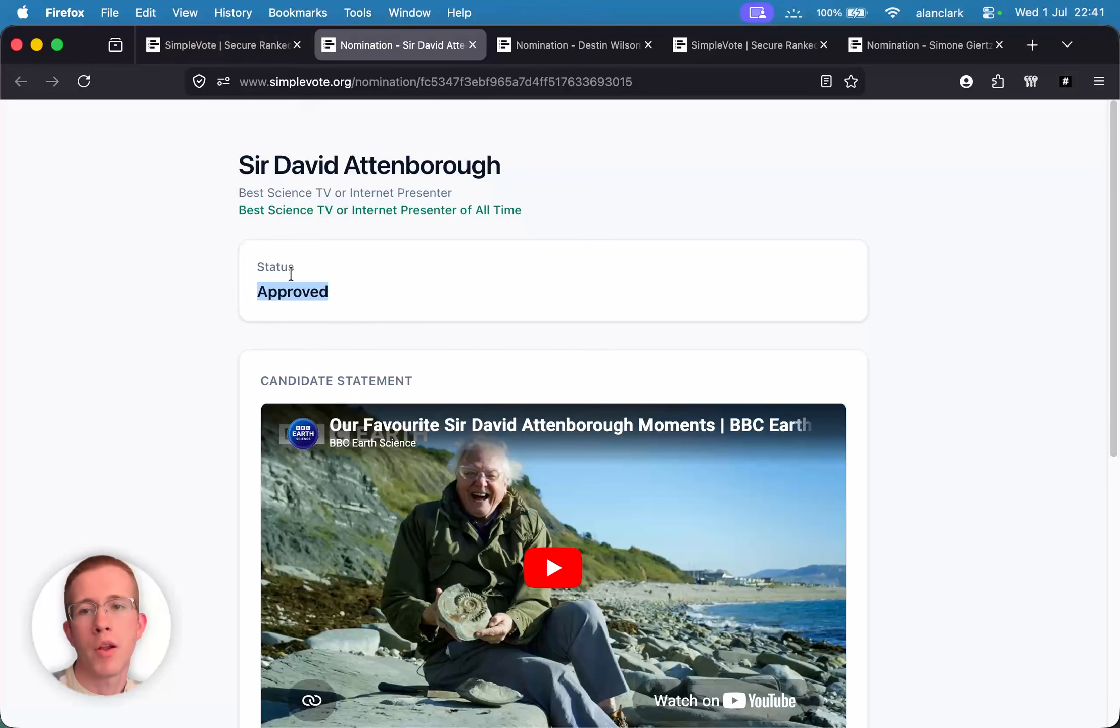
click(208, 44)
scroll(212, 304, down, 1)
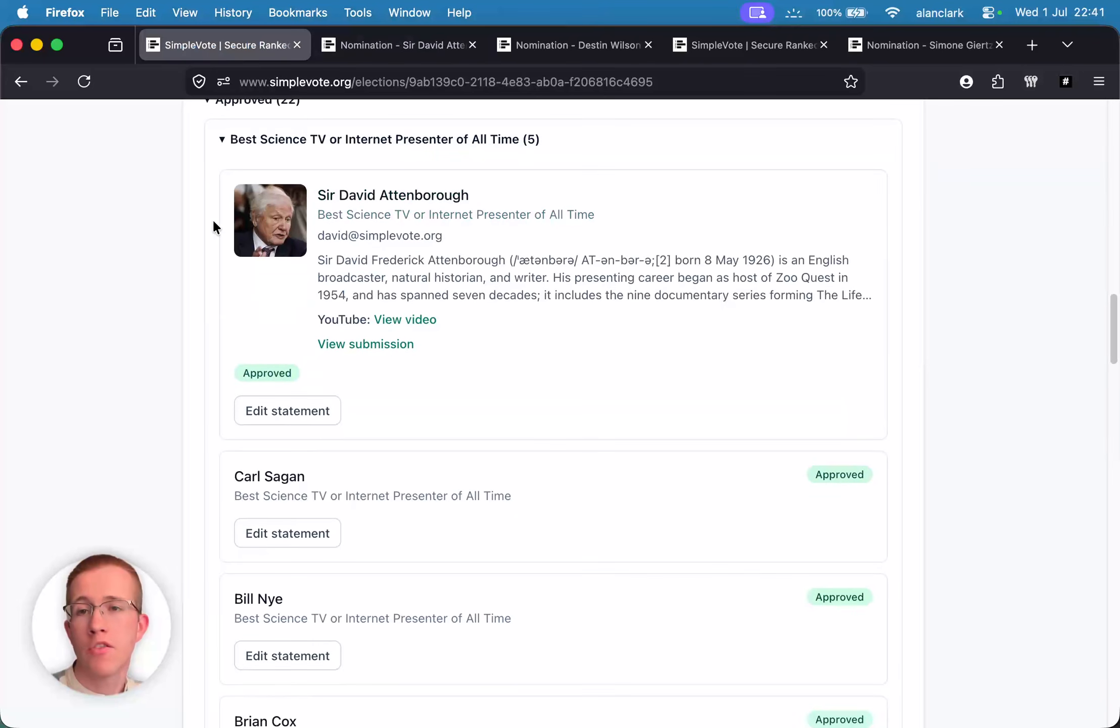
- Collapse the All Time presenter group and the Approved (22) nominations section
scroll(213, 225, up, 3)
click(251, 231)
click(230, 186)
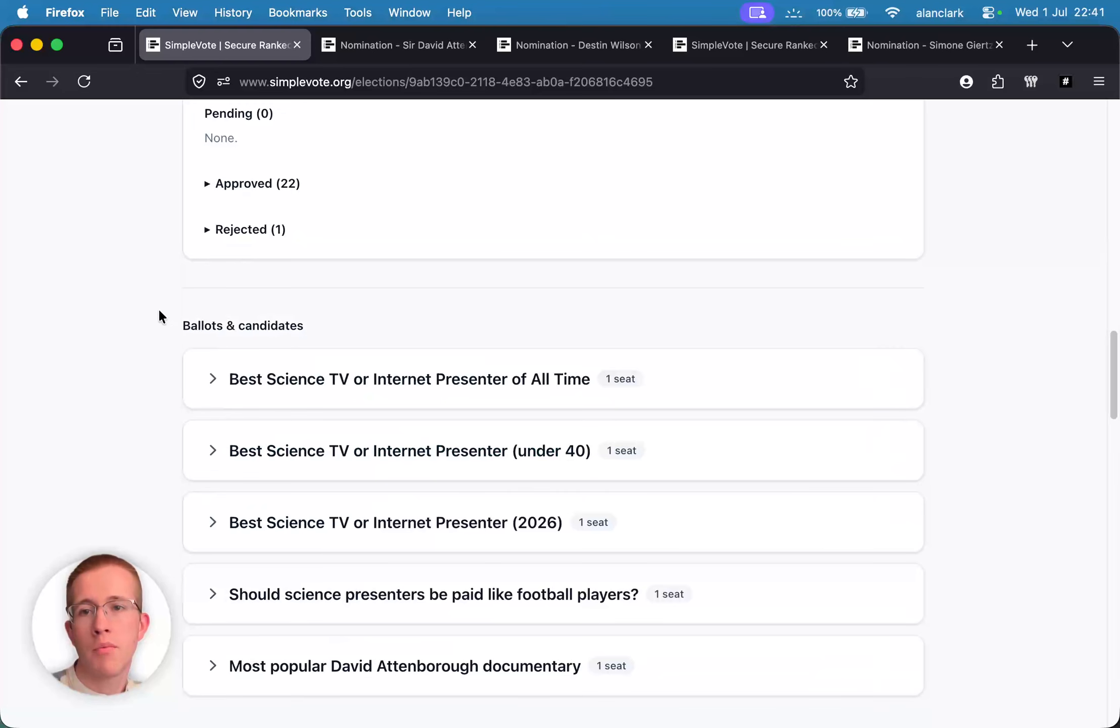
- Expand and re-collapse the under 40 ballot, then return to Self-nominations & ballots
scroll(218, 303, down, 2)
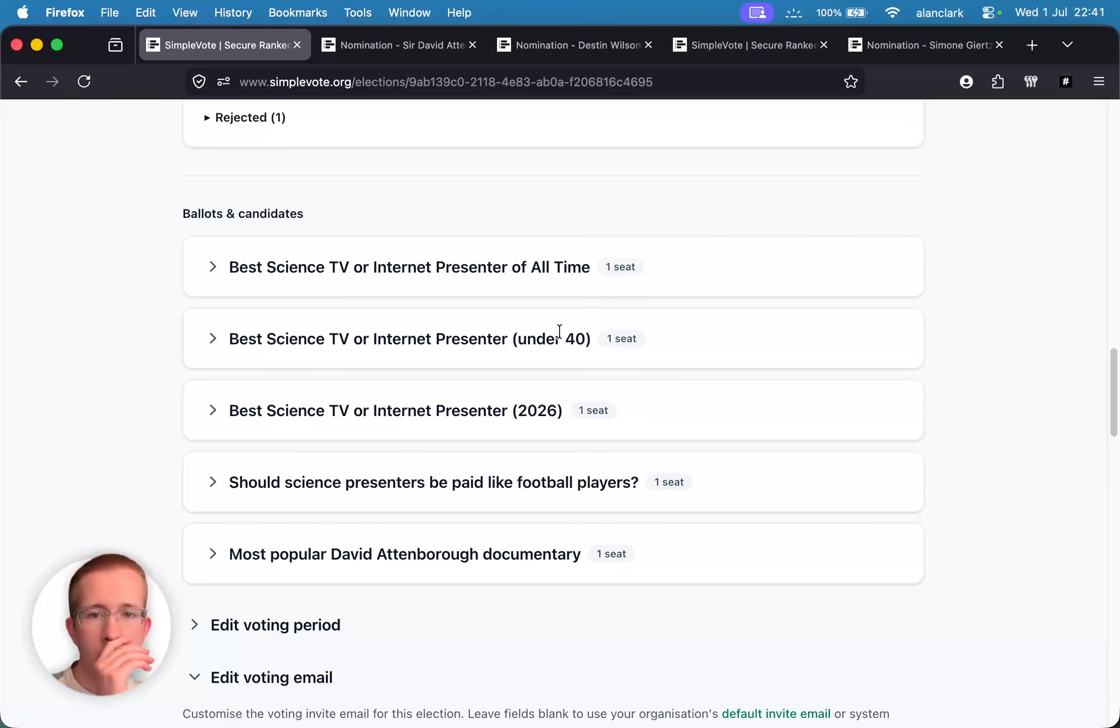
click(207, 338)
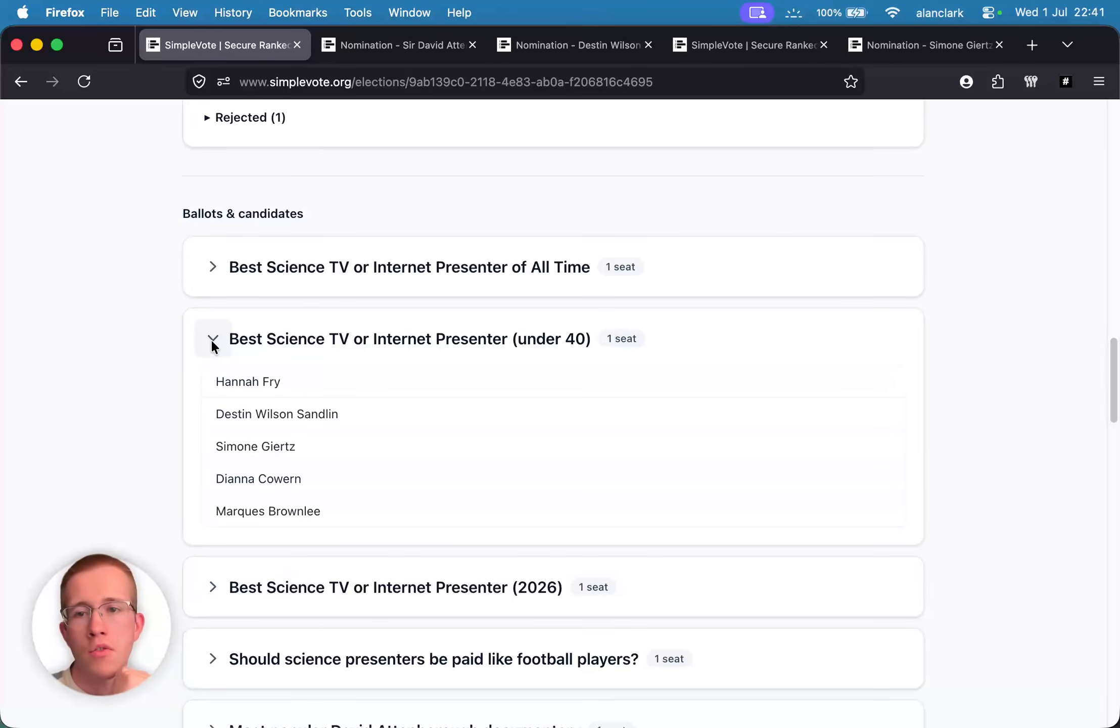
click(211, 338)
scroll(119, 297, up, 7)
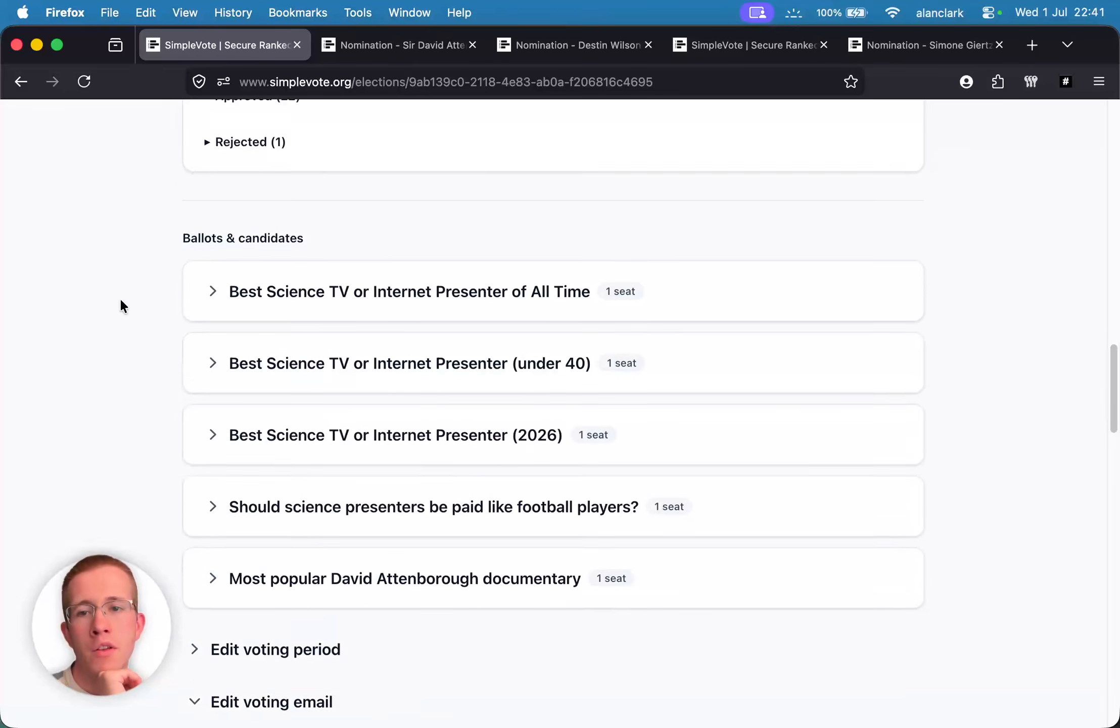
scroll(120, 301, up, 8)
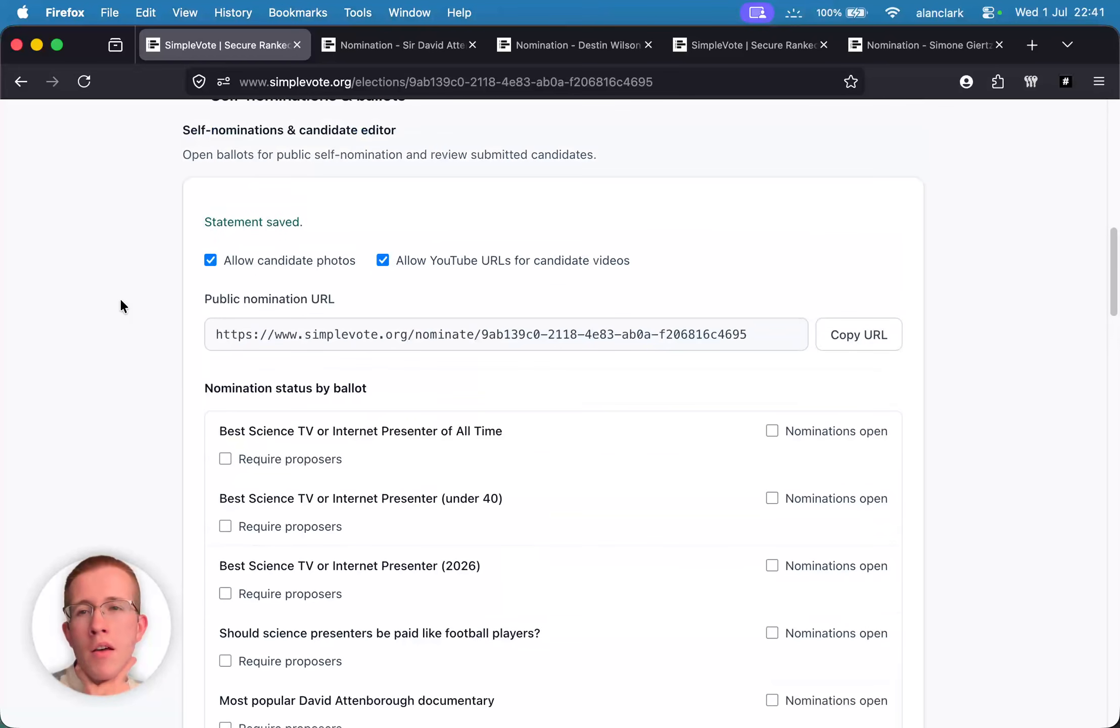
scroll(120, 298, up, 3)
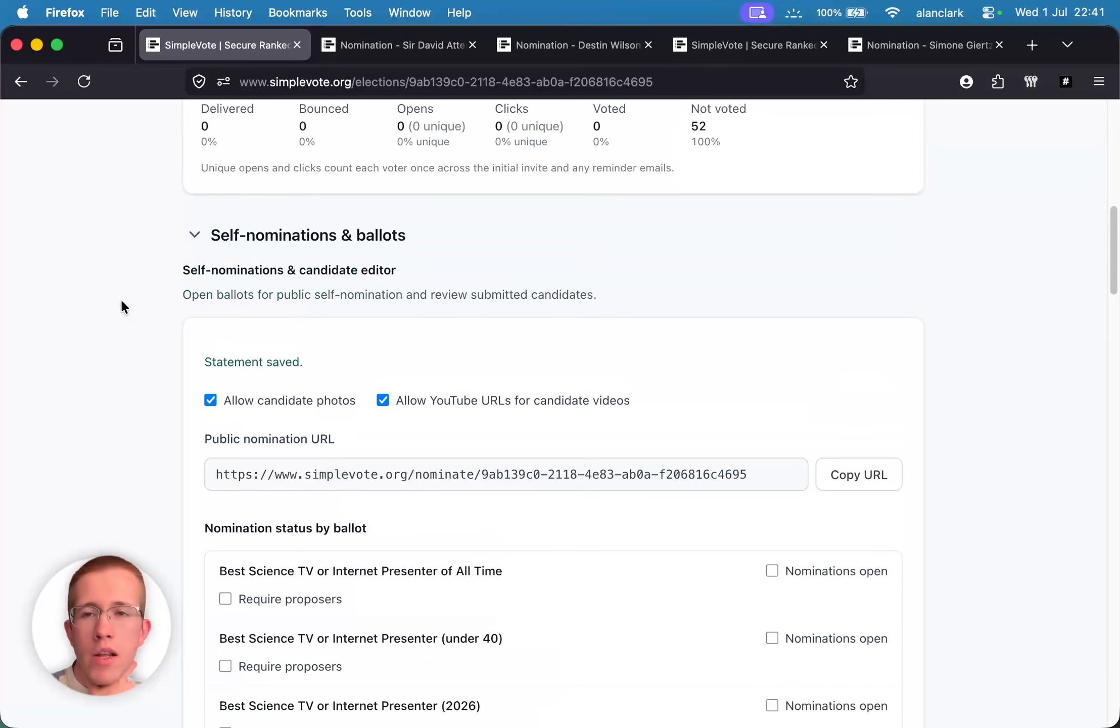
scroll(121, 305, down, 2)
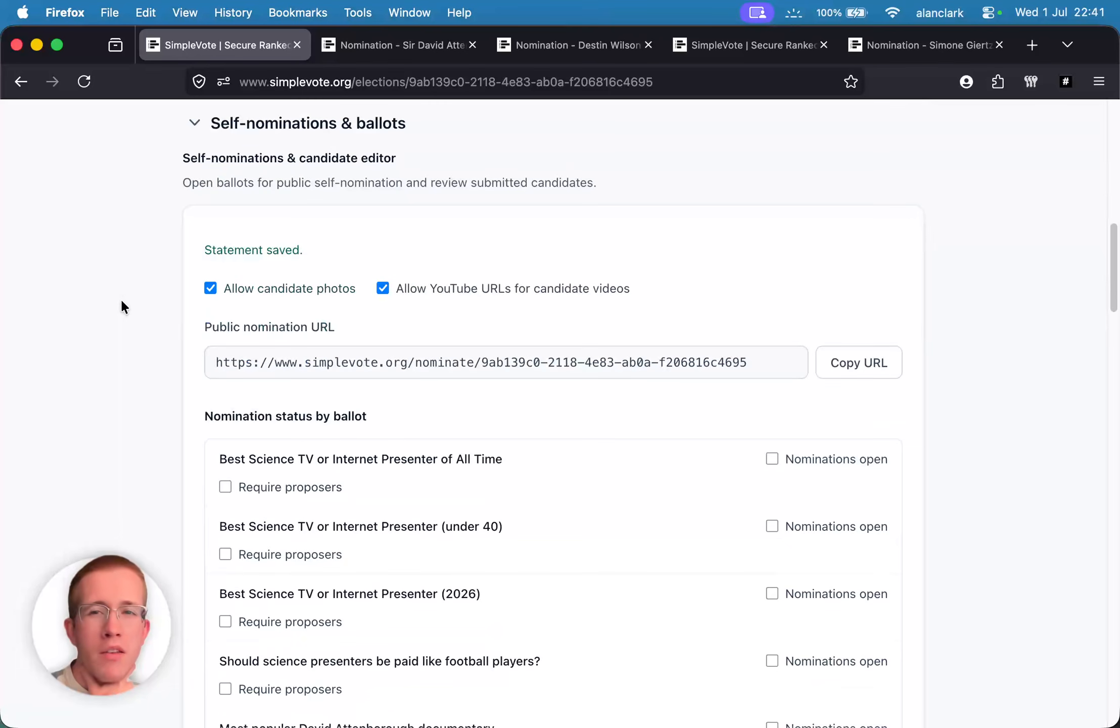